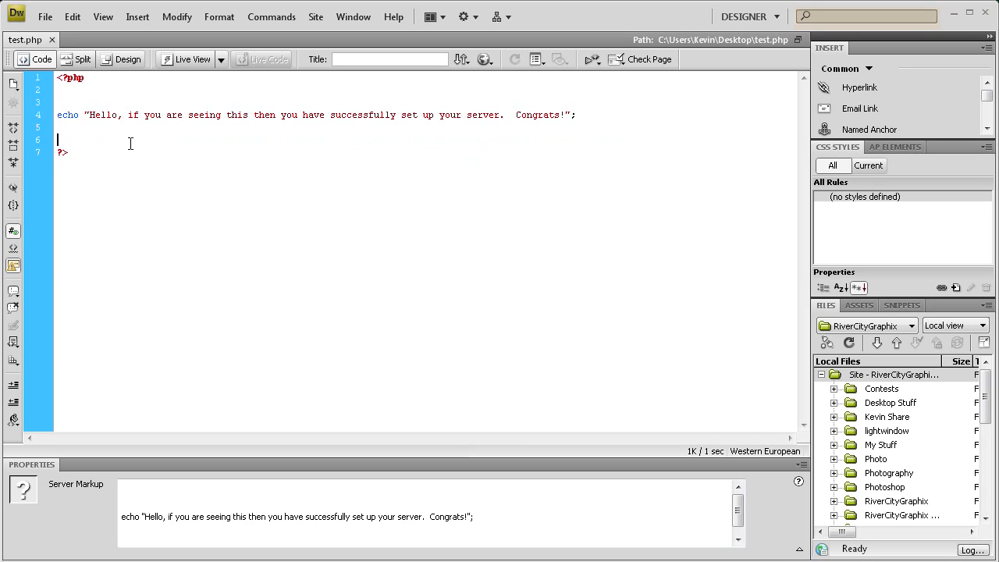
drag(120, 157, 62, 79)
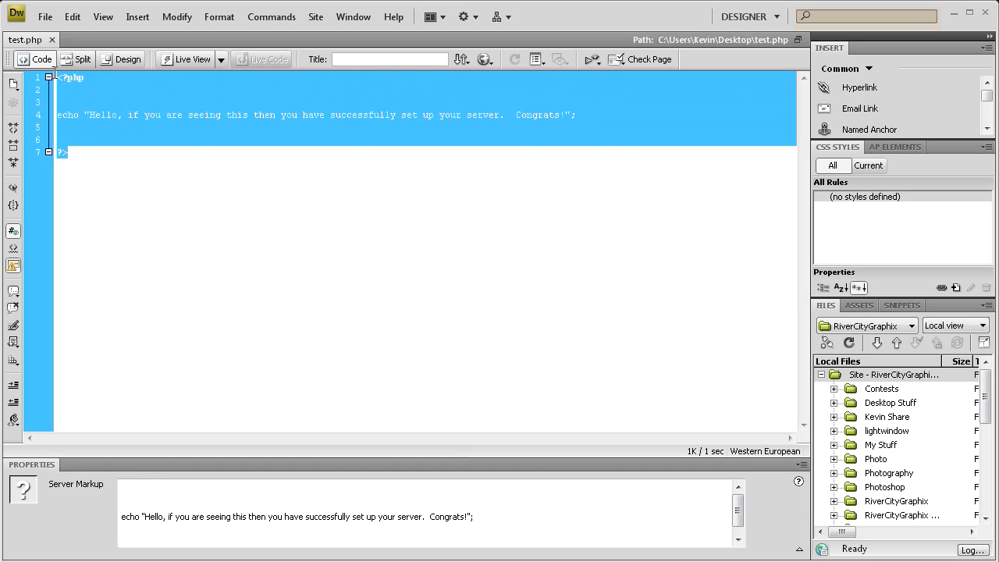
click(53, 78)
drag(58, 114, 570, 116)
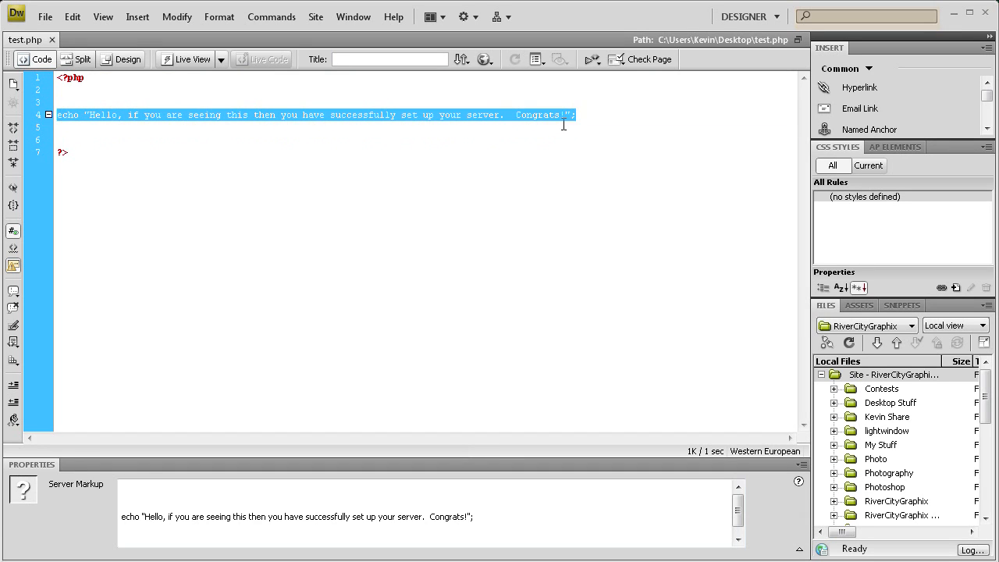
click(421, 129)
Preview test.php in Firefox, close the preview tab and return to the code in Dreamweaver
click(484, 63)
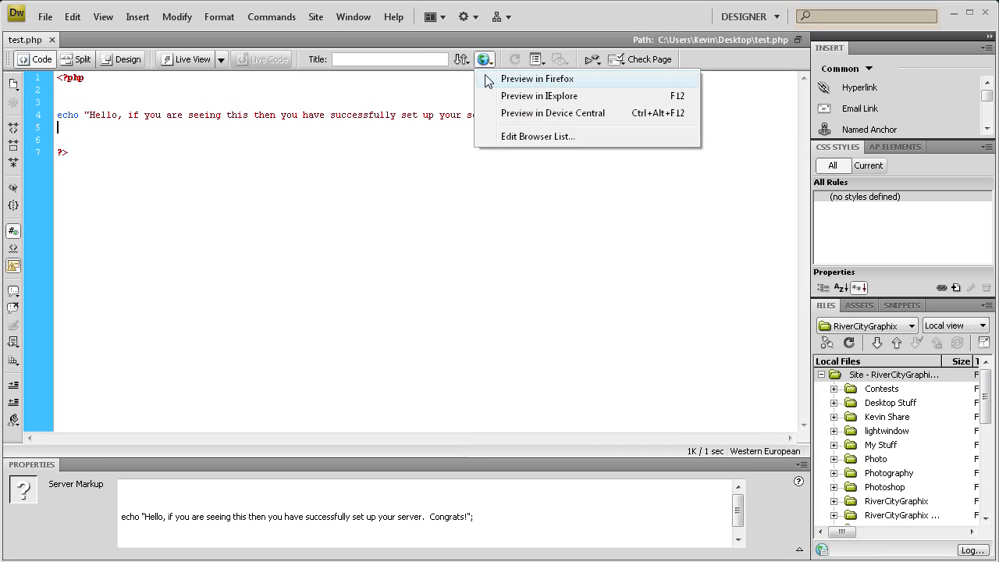
click(493, 78)
click(508, 345)
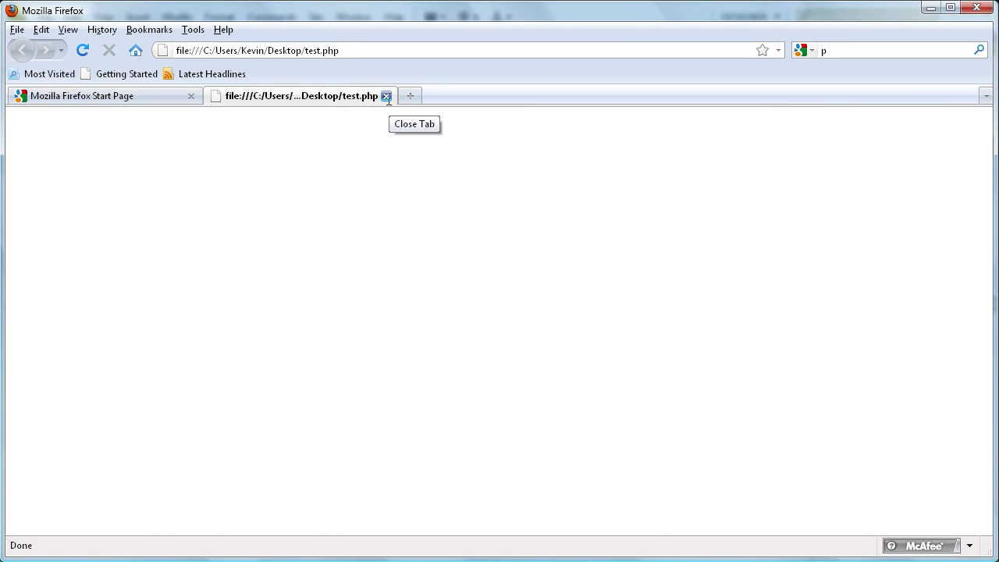
click(384, 96)
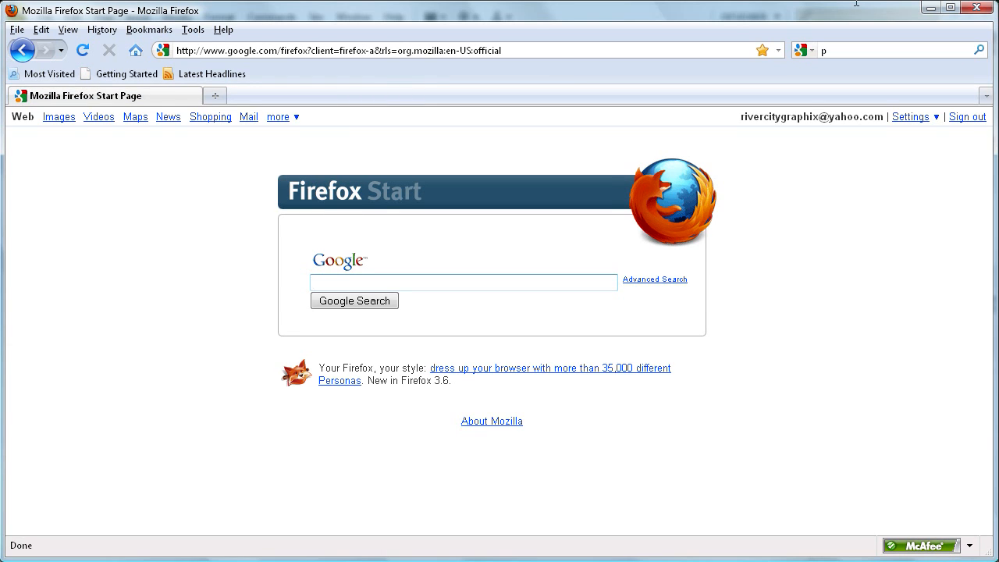
click(931, 8)
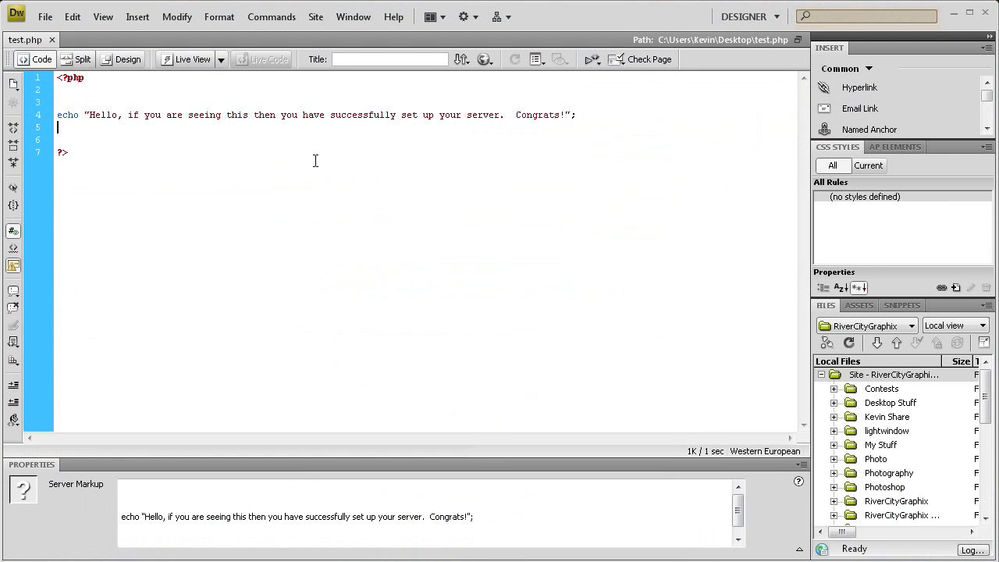
click(117, 160)
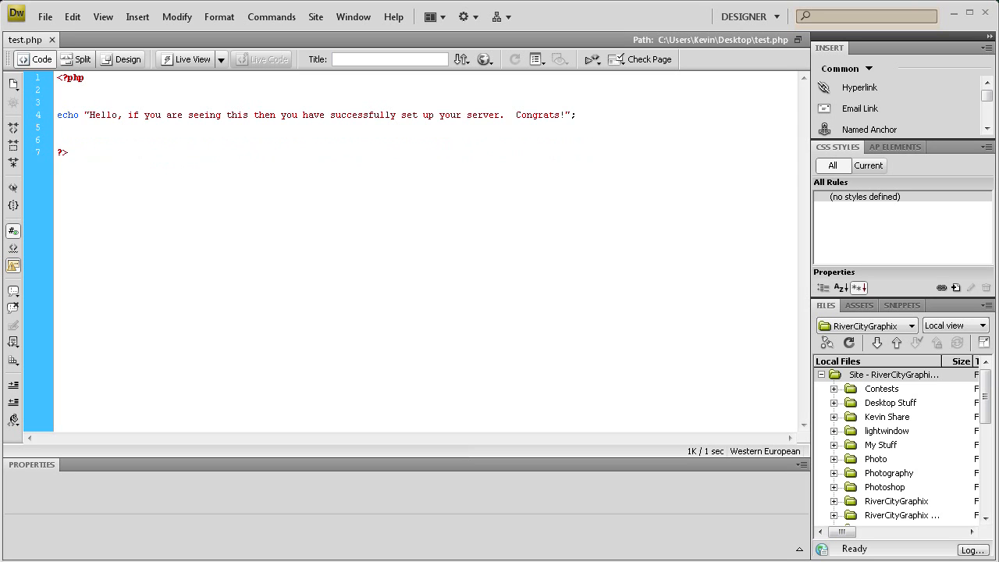
Switch to Firefox and search the web for "xampp"
key(alt+Tab)
click(841, 50)
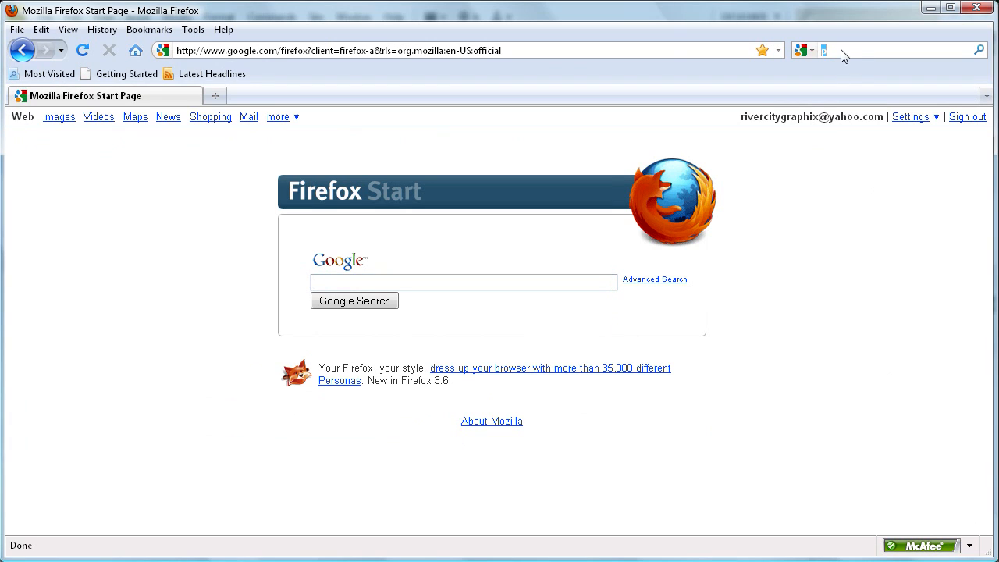
key(BackSpace)
text(xa)
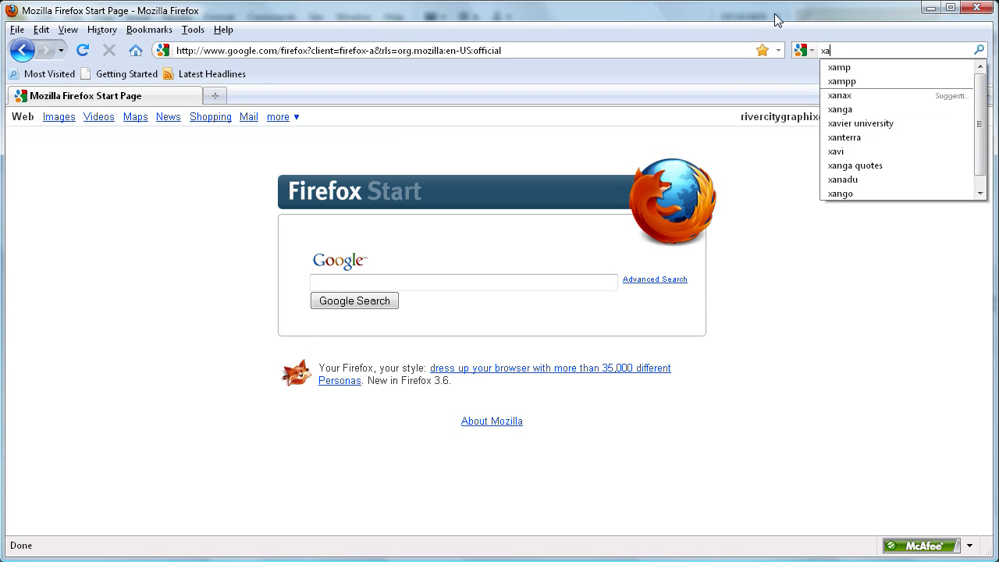
text(mpp)
key(Return)
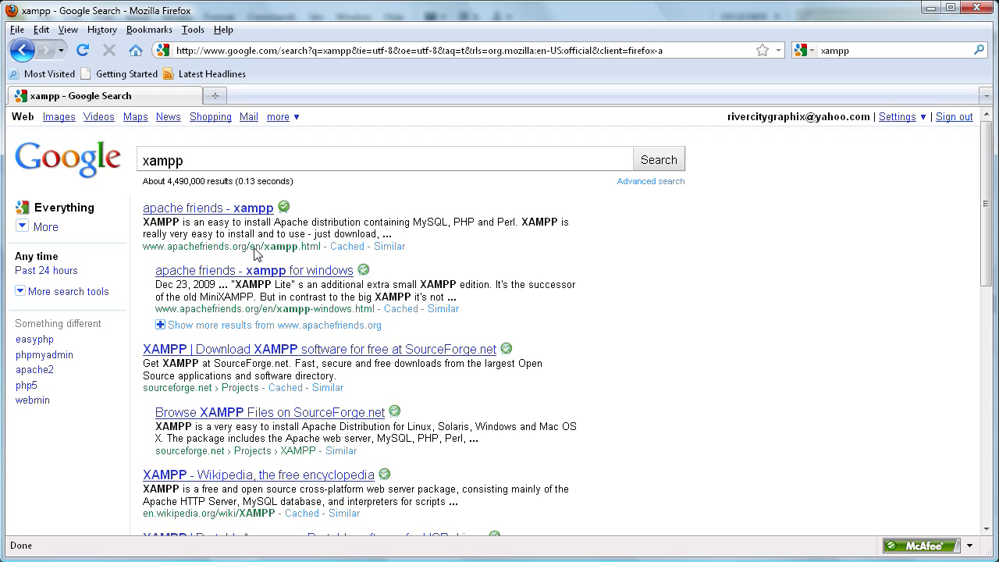
Open the Apache Friends XAMPP page from the results and go to its XAMPP for Windows page
click(202, 212)
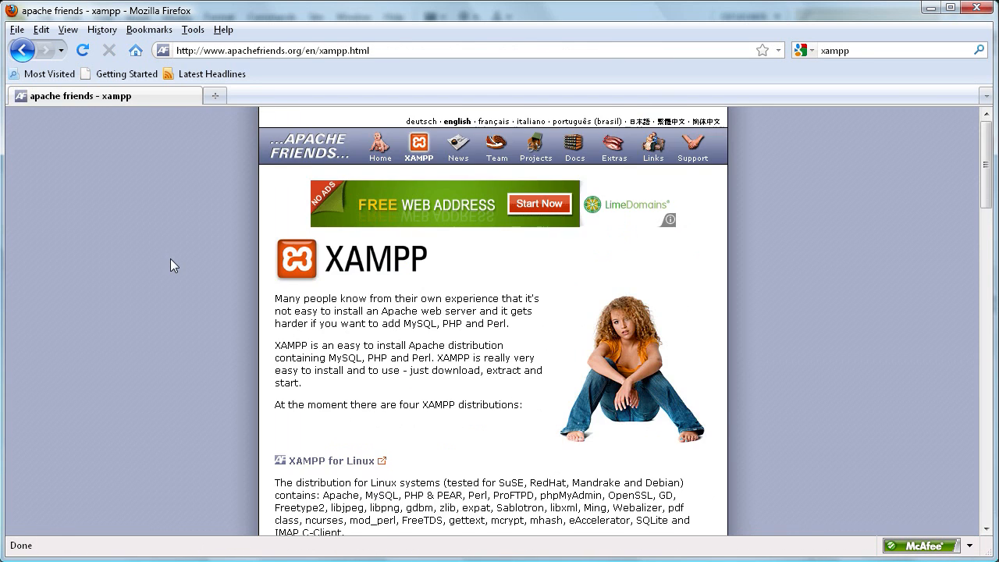
scroll(779, 252, down, 5)
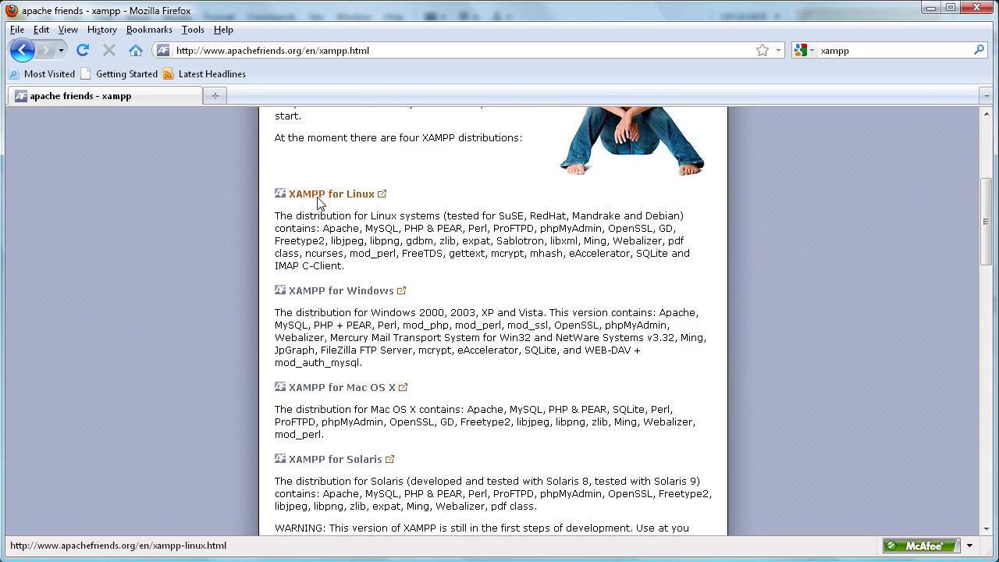
scroll(309, 277, down, 2)
scroll(308, 277, up, 2)
click(332, 288)
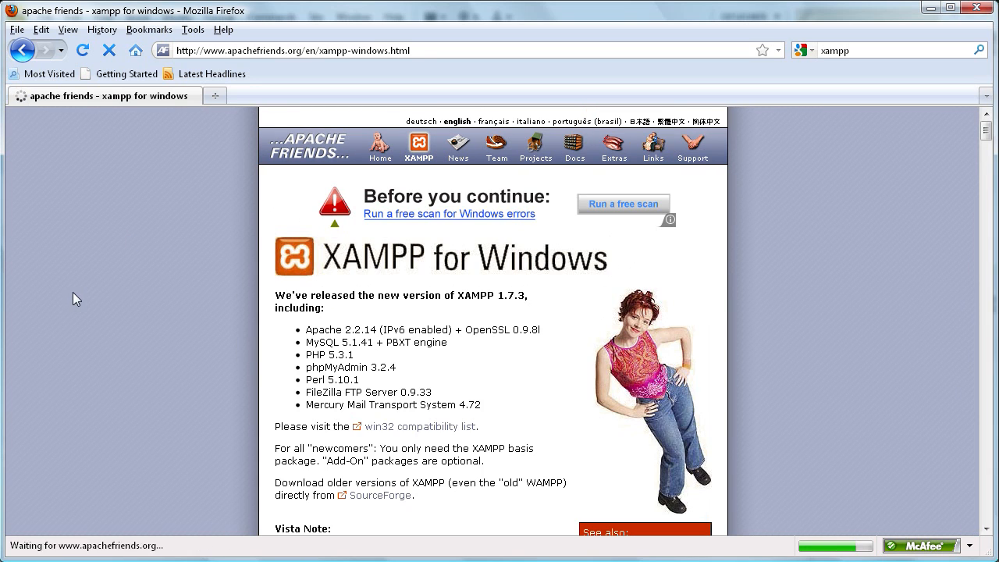
Go to the XAMPP download section of the XAMPP for Windows page
scroll(73, 295, down, 3)
scroll(170, 284, up, 3)
scroll(350, 300, down, 3)
scroll(314, 323, down, 1)
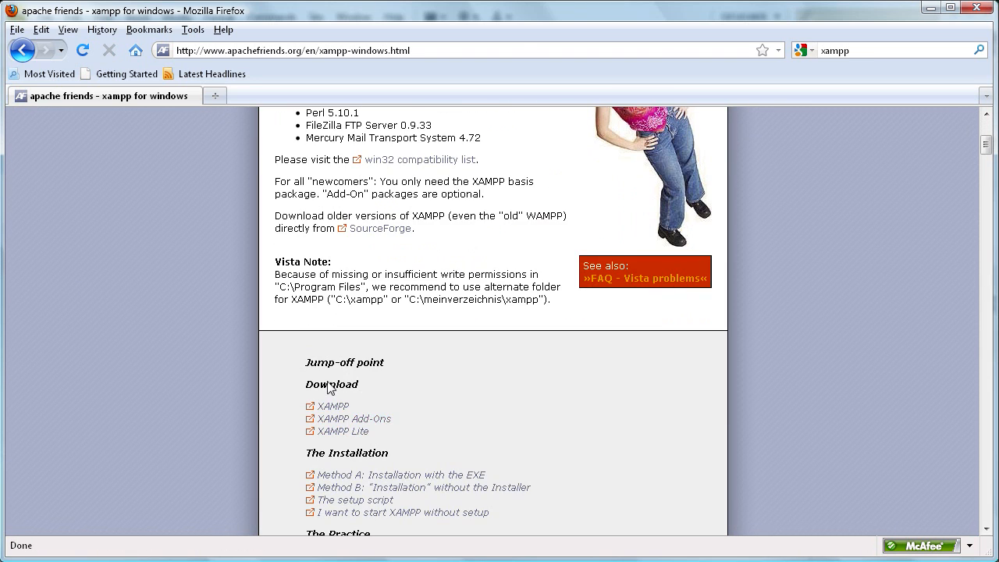
click(326, 408)
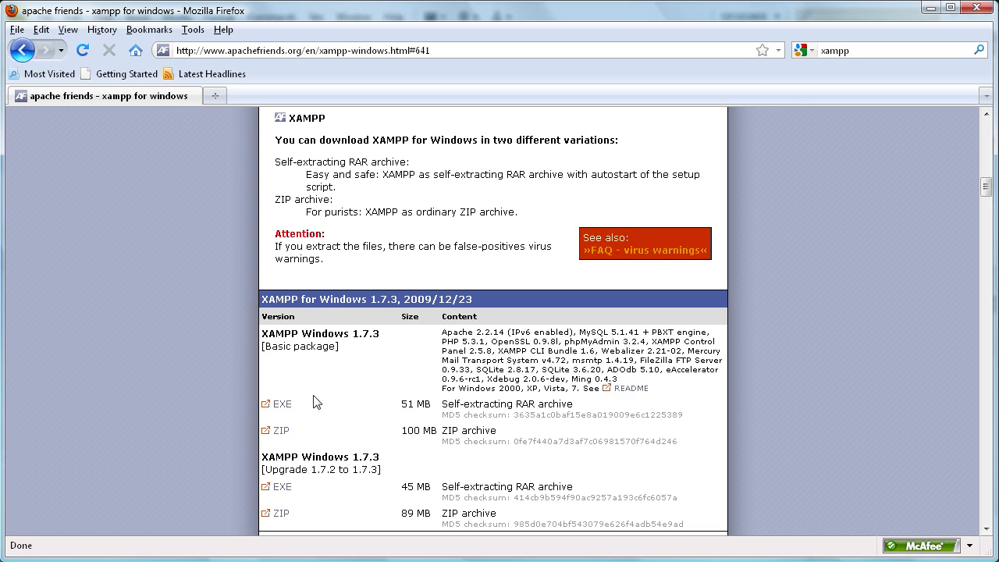
Download the EXE version of the XAMPP Windows 1.7.3 basic package and save xampp-win32-1.7.3.exe
click(282, 405)
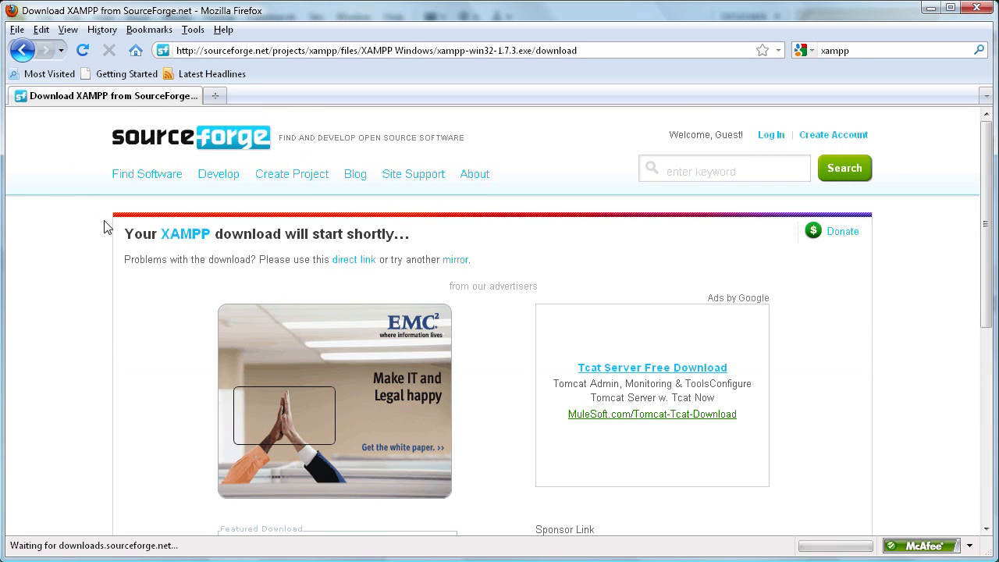
scroll(109, 207, down, 2)
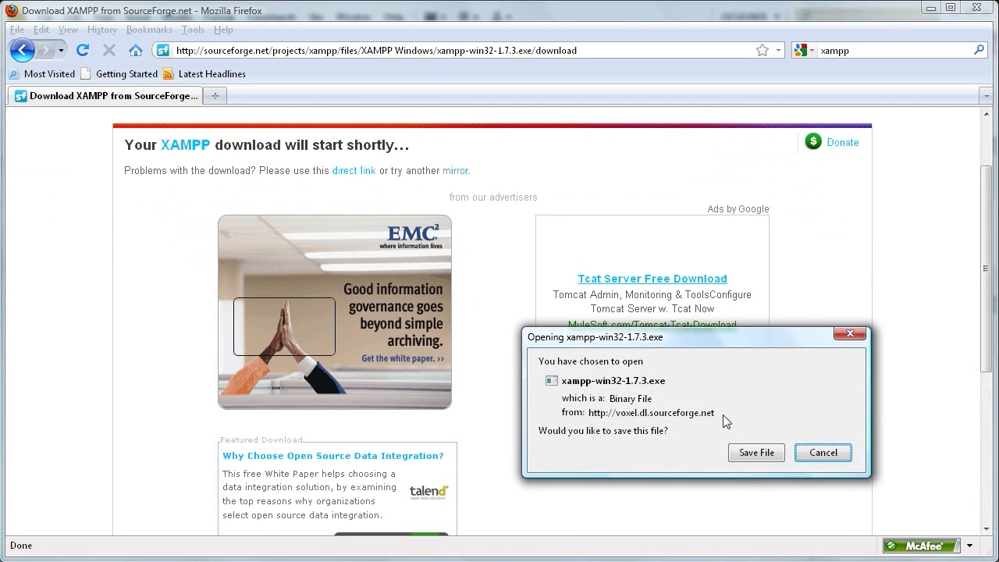
drag(636, 346, 370, 205)
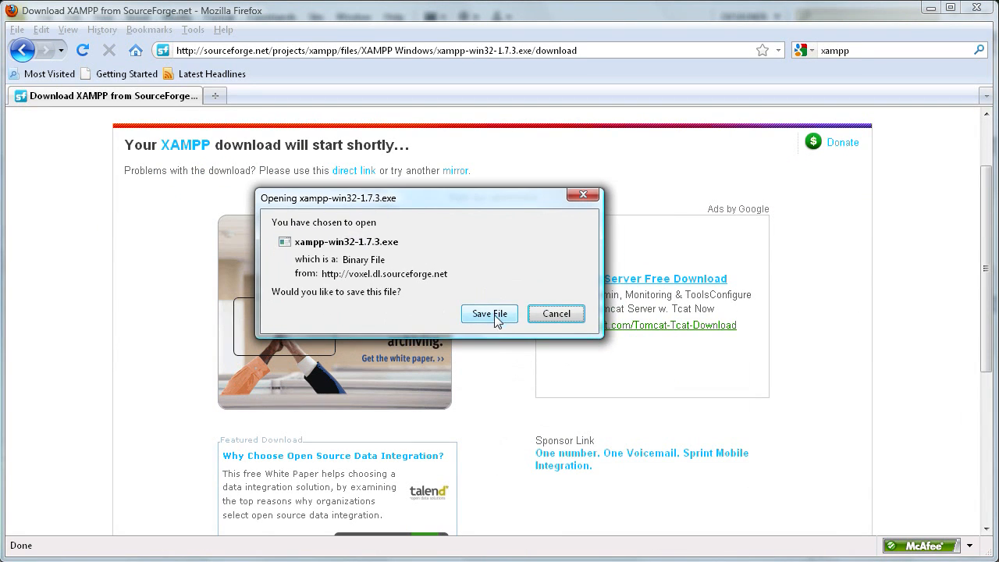
key(Return)
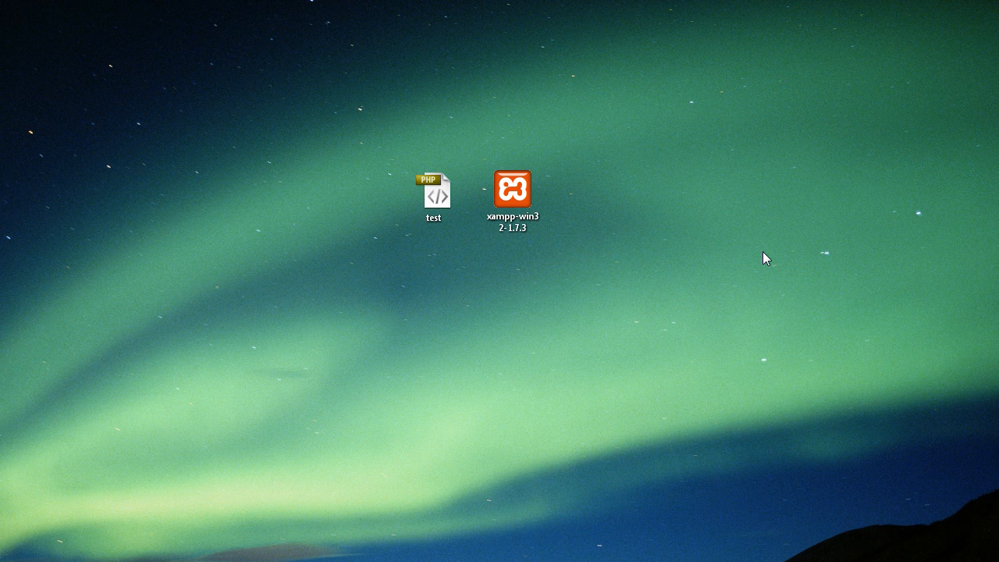
Launch the xampp-win32-1.7.3 installer from the desktop and allow it to run
click(511, 227)
double_click(512, 231)
drag(328, 290, 378, 206)
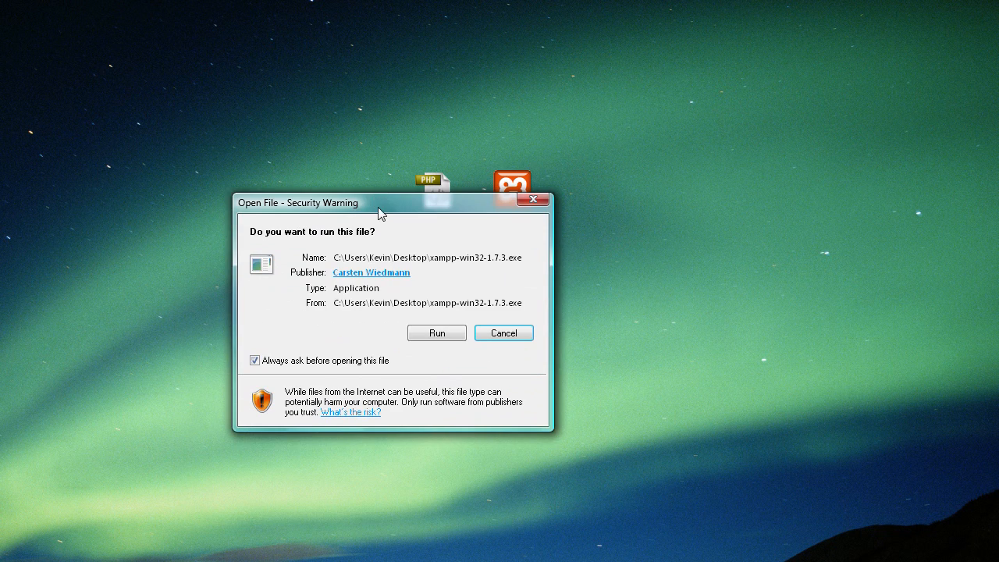
click(435, 333)
drag(383, 260, 455, 158)
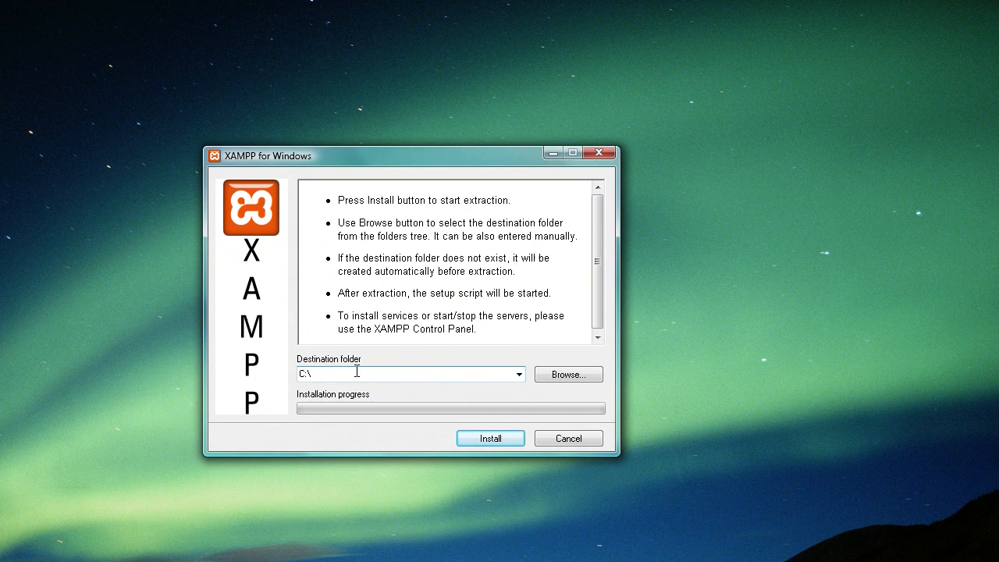
Install XAMPP with C:\ as the destination folder, allowing the installer file to run
click(301, 374)
click(488, 437)
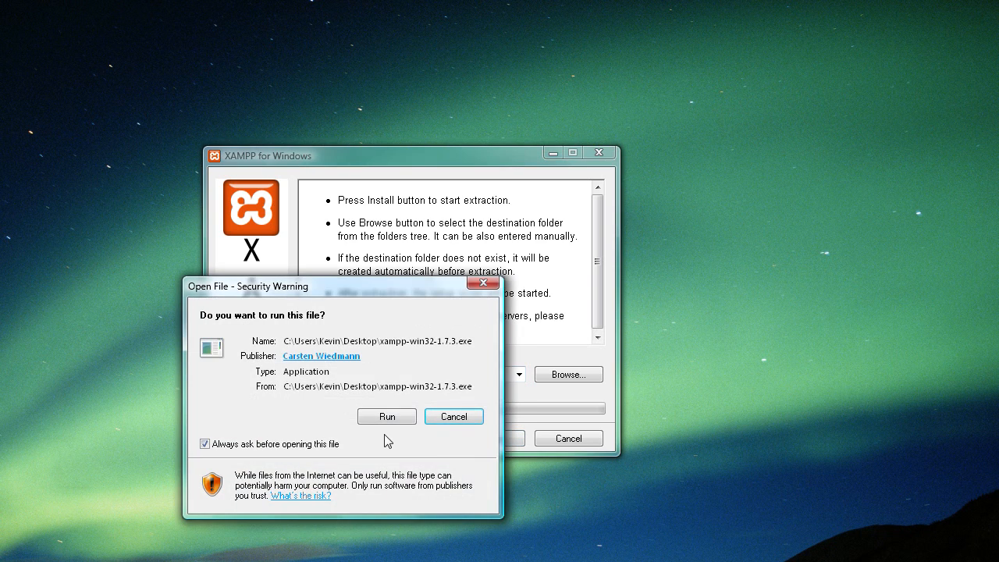
click(388, 414)
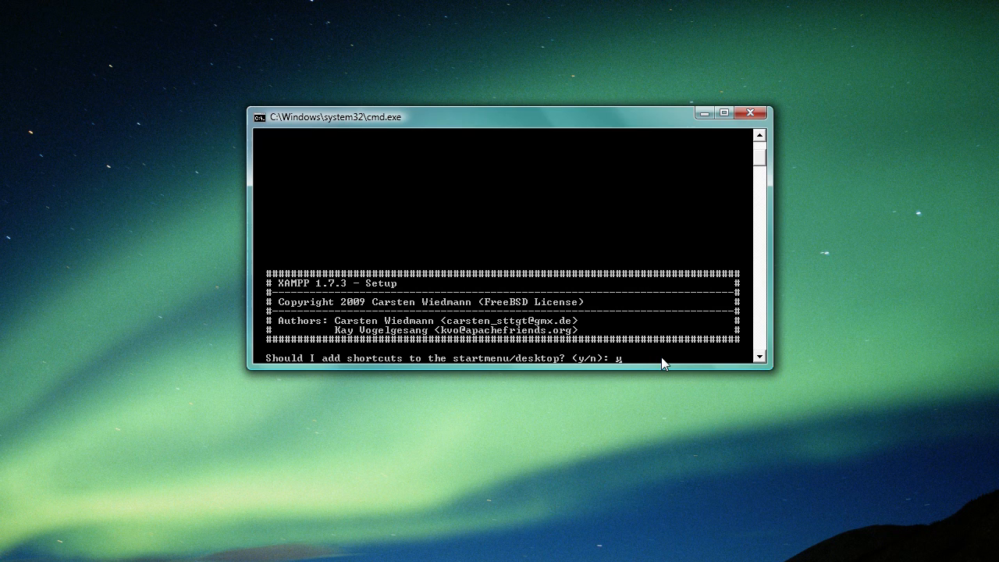
Answer the XAMPP setup prompts with y for shortcuts, y for locating paths and n for portable, then close the setup window
key(Return)
text(y)
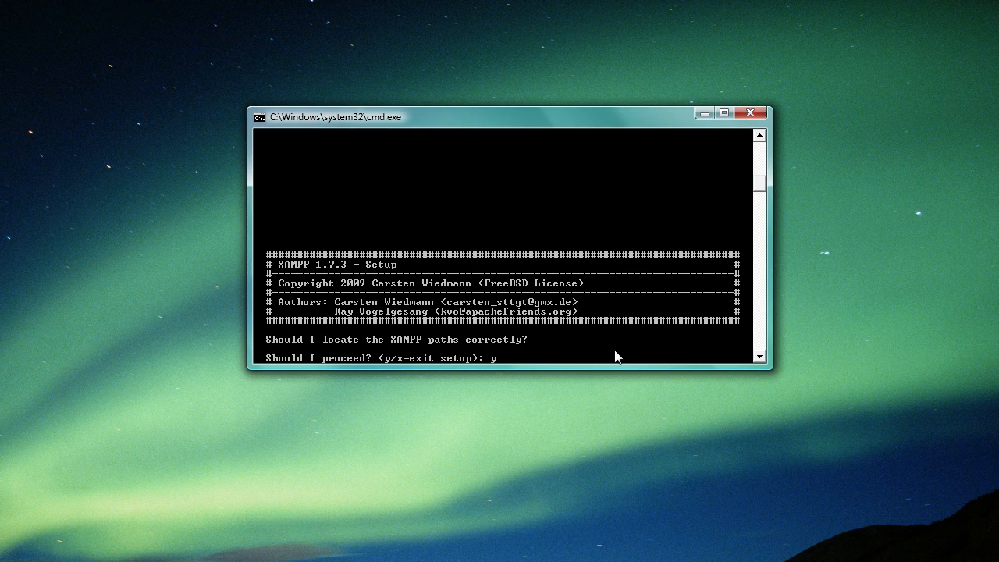
key(Return)
text(n)
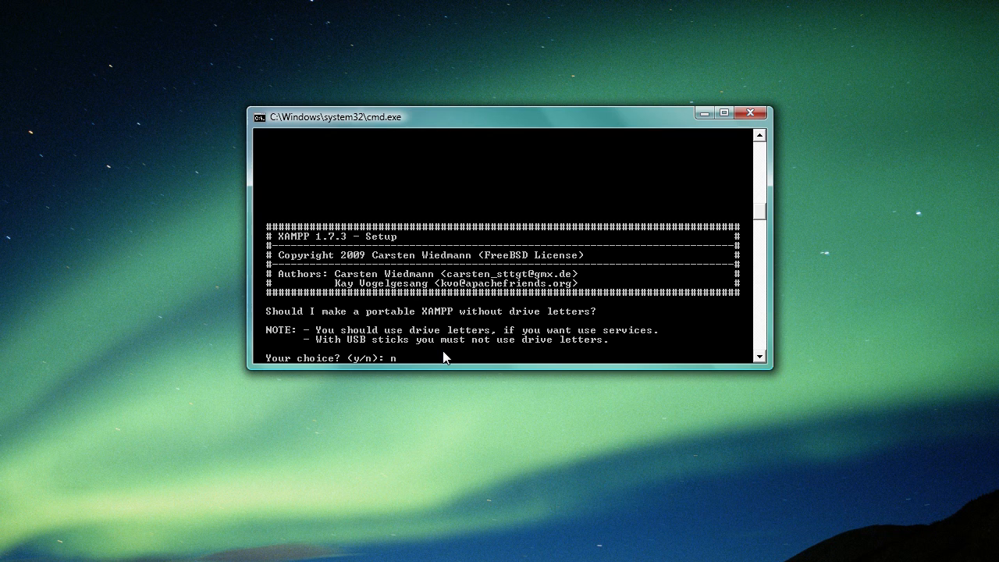
key(Return)
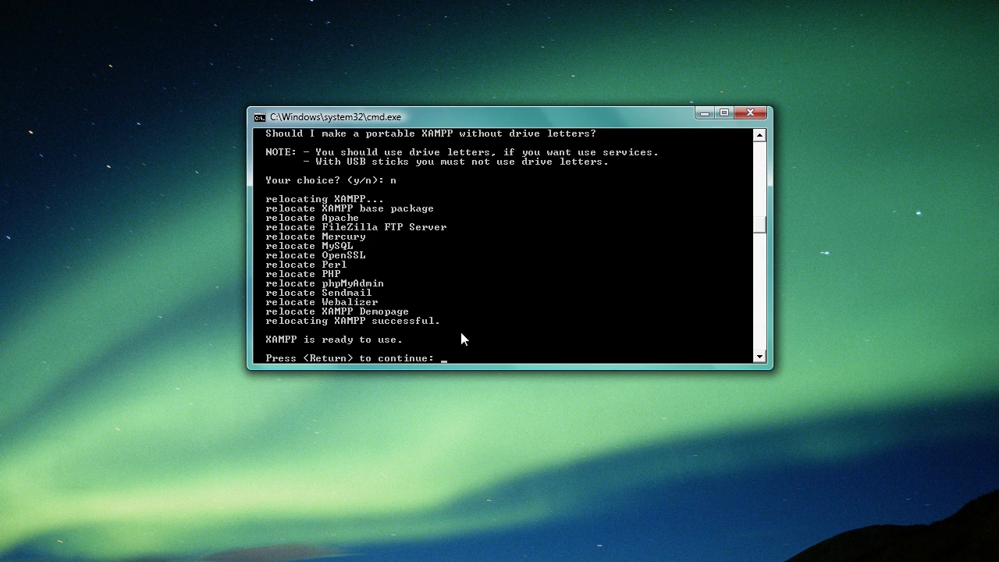
key(Return)
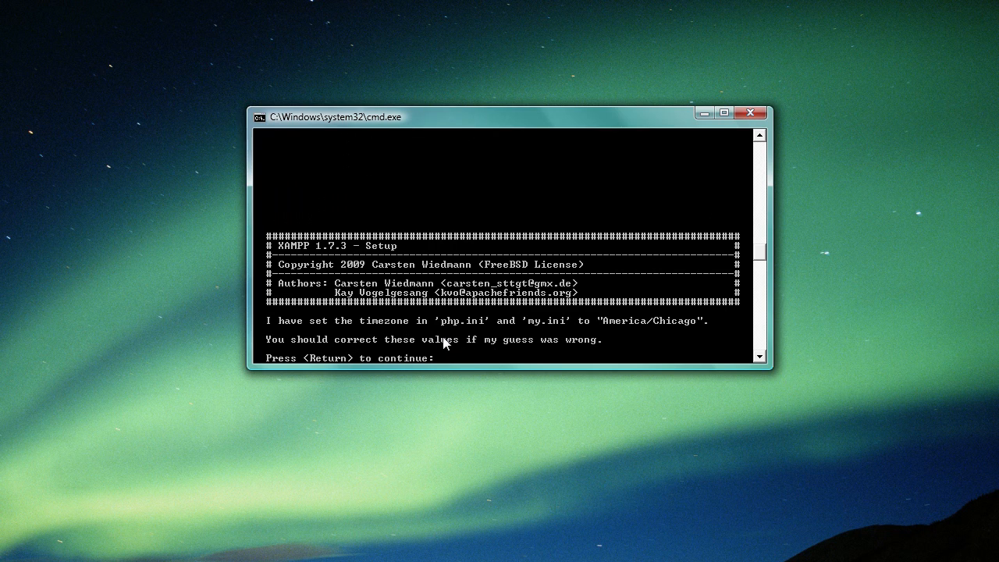
click(752, 114)
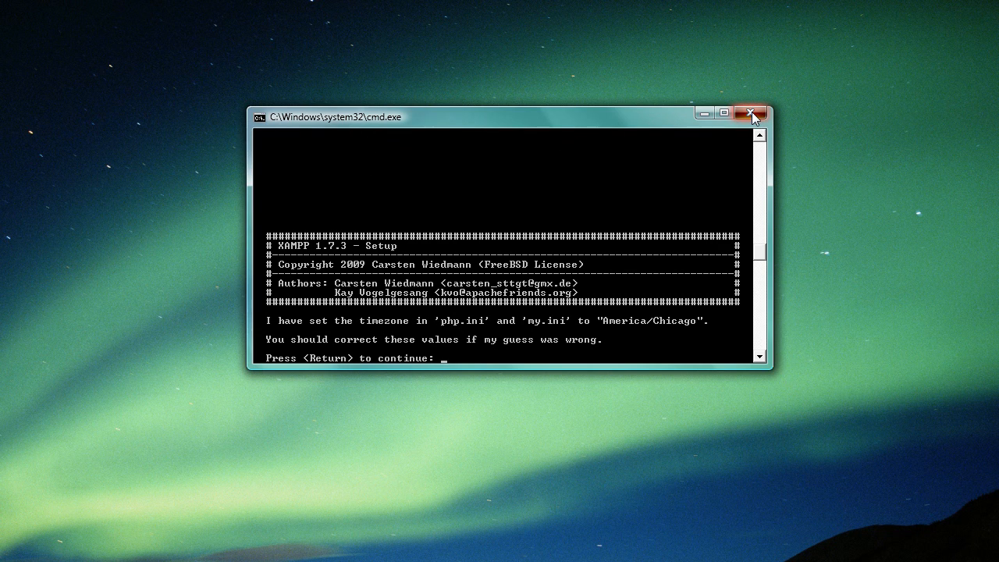
Delete the xampp-win32-1.7.3 installer from the desktop
drag(0, 239, 583, 194)
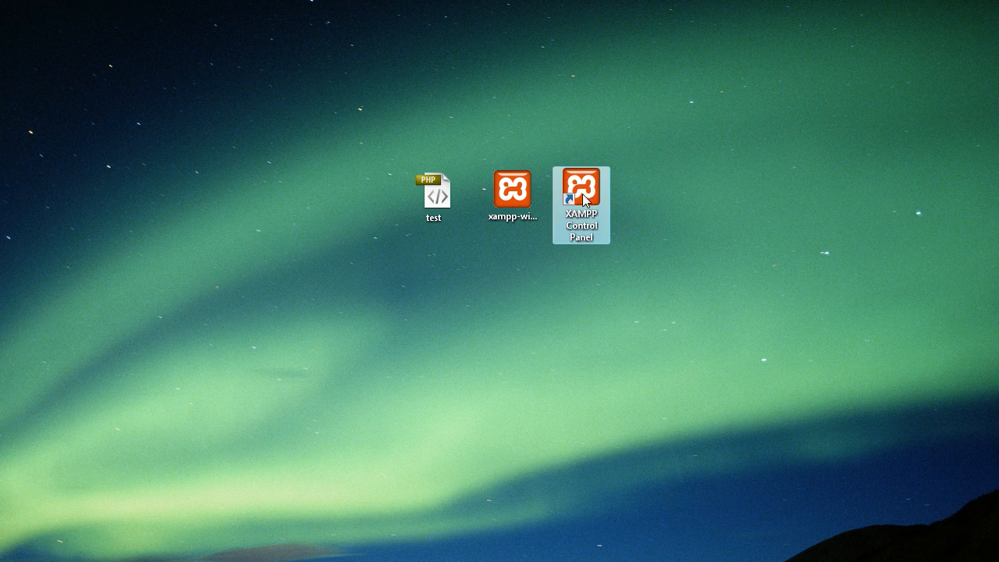
click(604, 244)
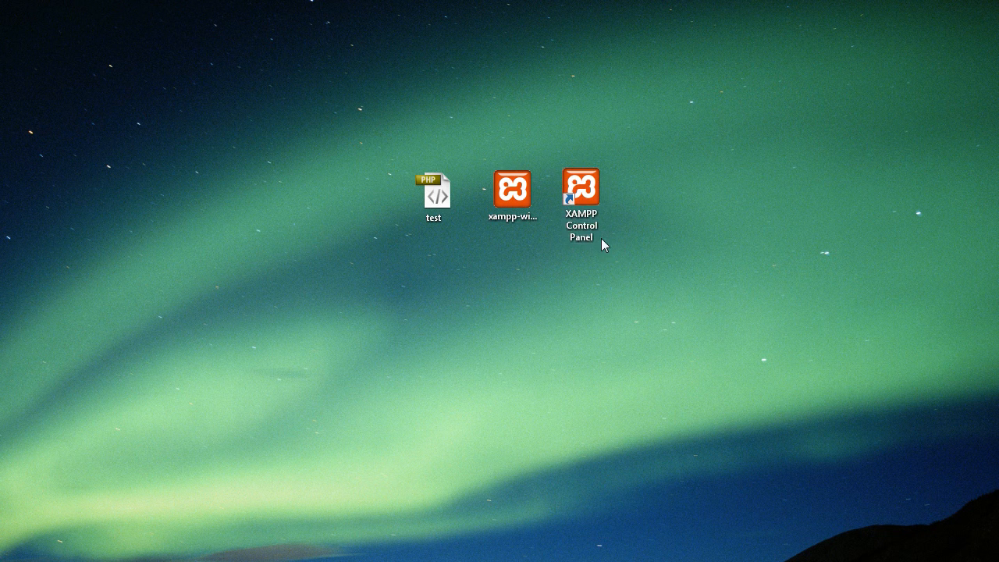
click(536, 216)
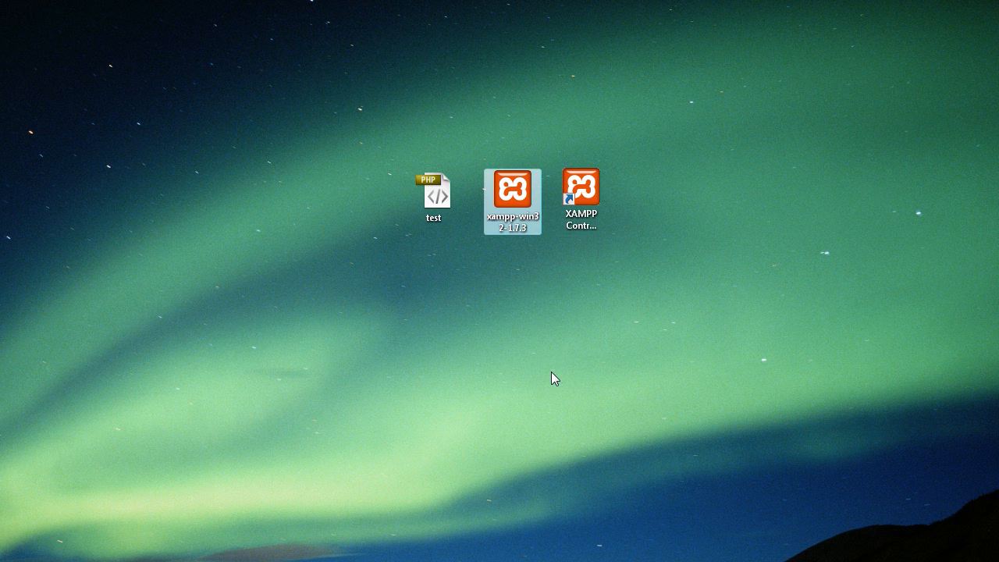
key(Delete)
click(400, 464)
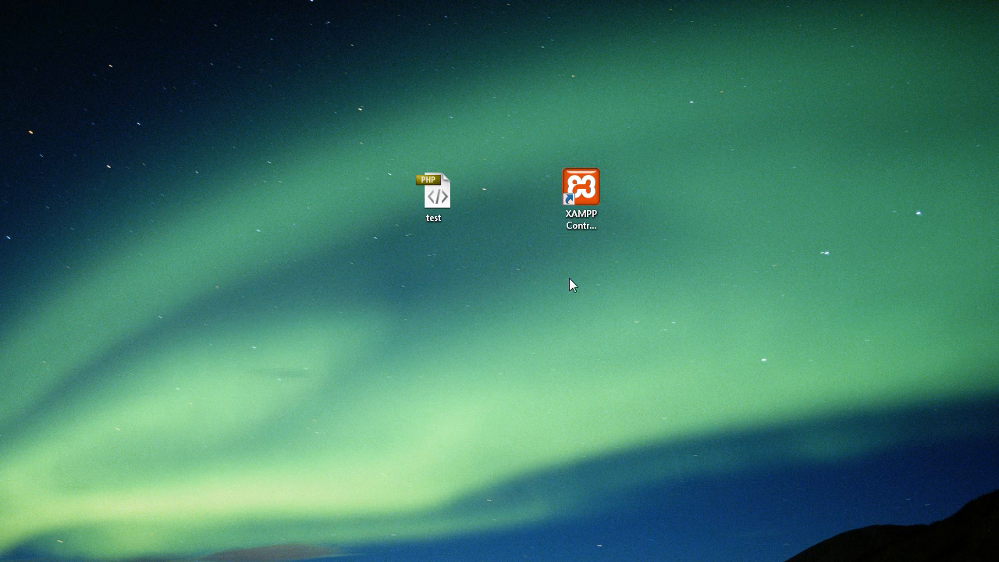
Open the XAMPP Control Panel from the desktop and start the Apache and MySql modules
click(586, 224)
click(609, 292)
click(587, 224)
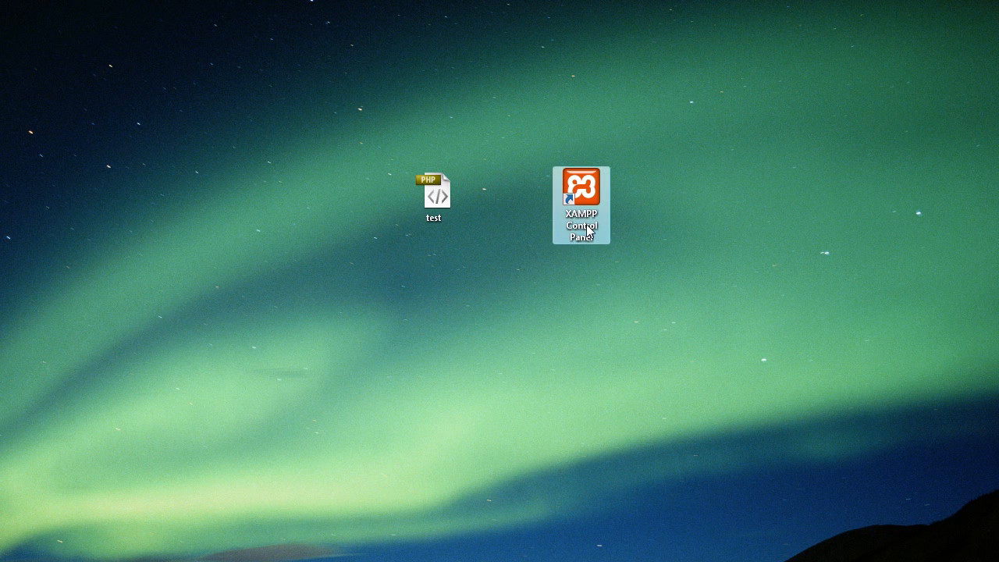
double_click(586, 229)
drag(704, 506, 413, 100)
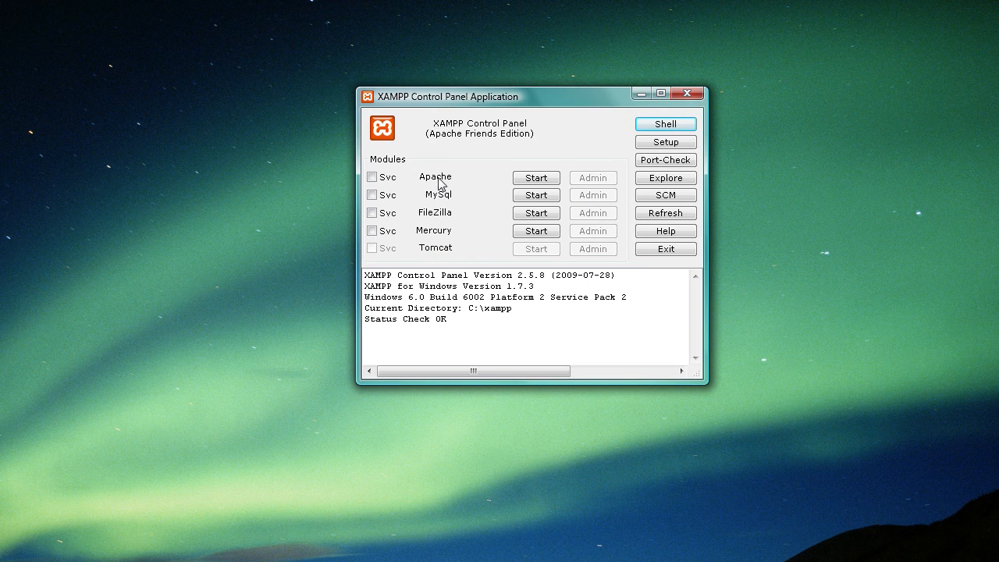
click(527, 184)
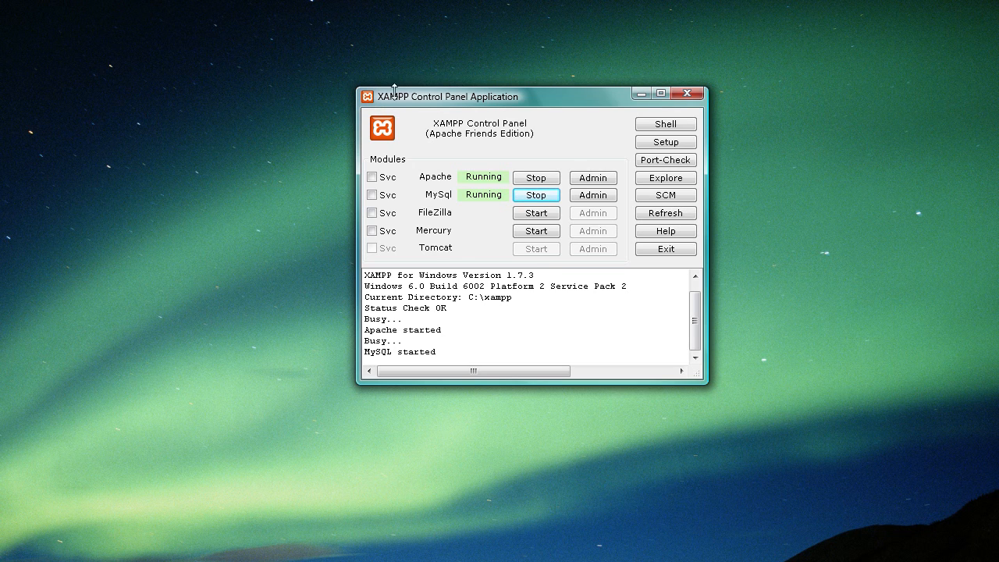
Open the C:\xampp folder in Windows Explorer
drag(394, 91, 390, 92)
click(200, 560)
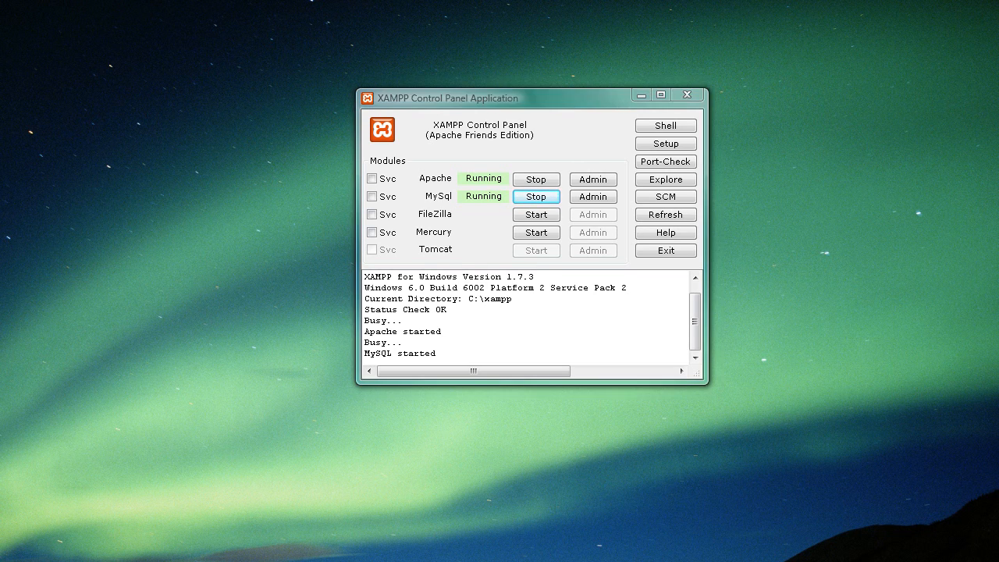
drag(642, 26, 448, 11)
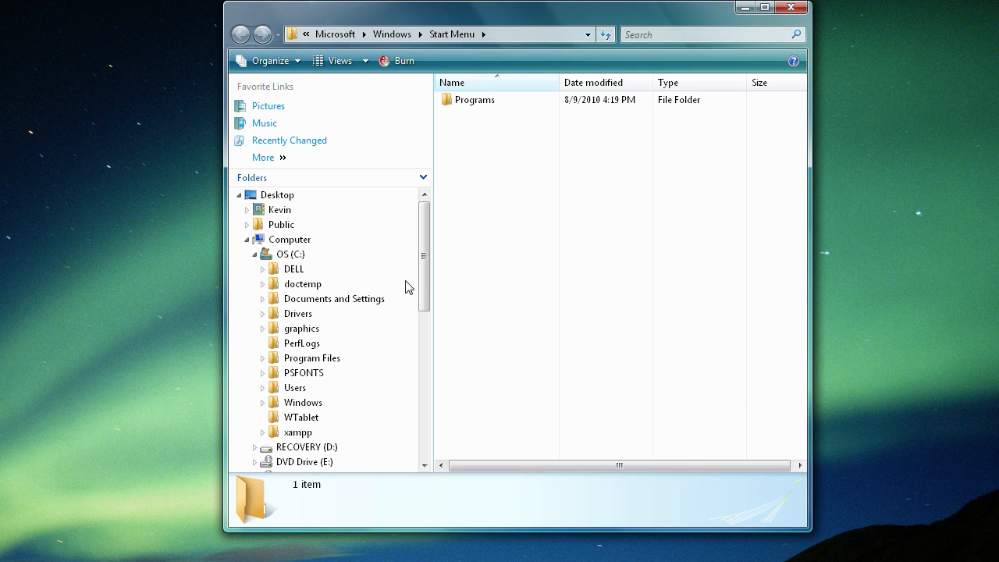
drag(424, 284, 384, 181)
click(297, 433)
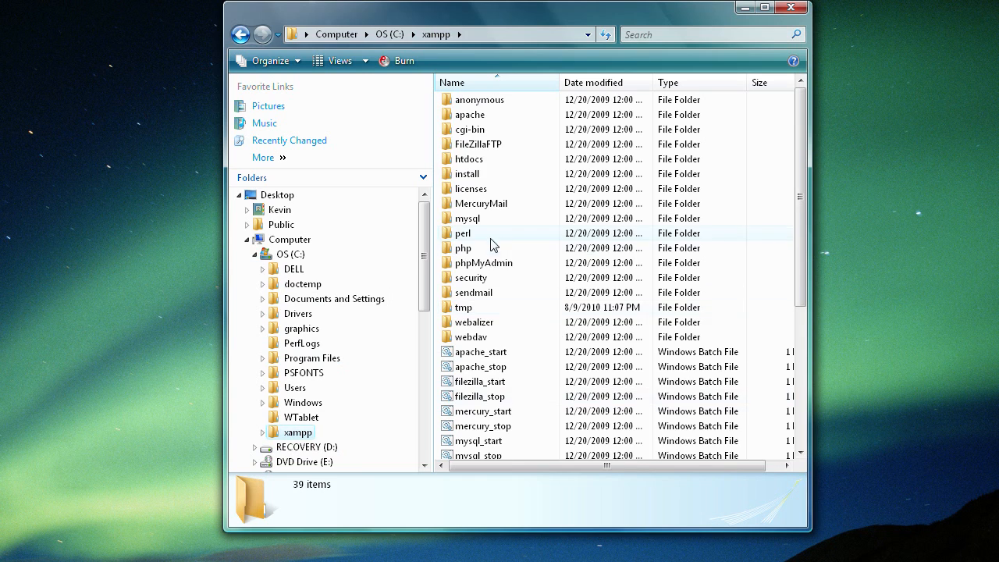
Create a shortcut to the htdocs folder and move it onto the desktop
click(479, 162)
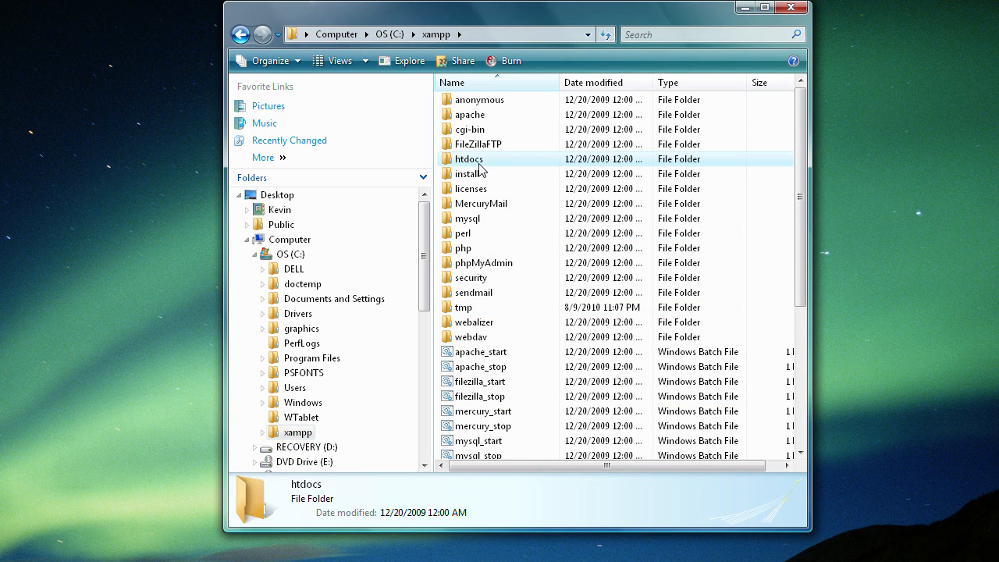
click(469, 159)
key(Escape)
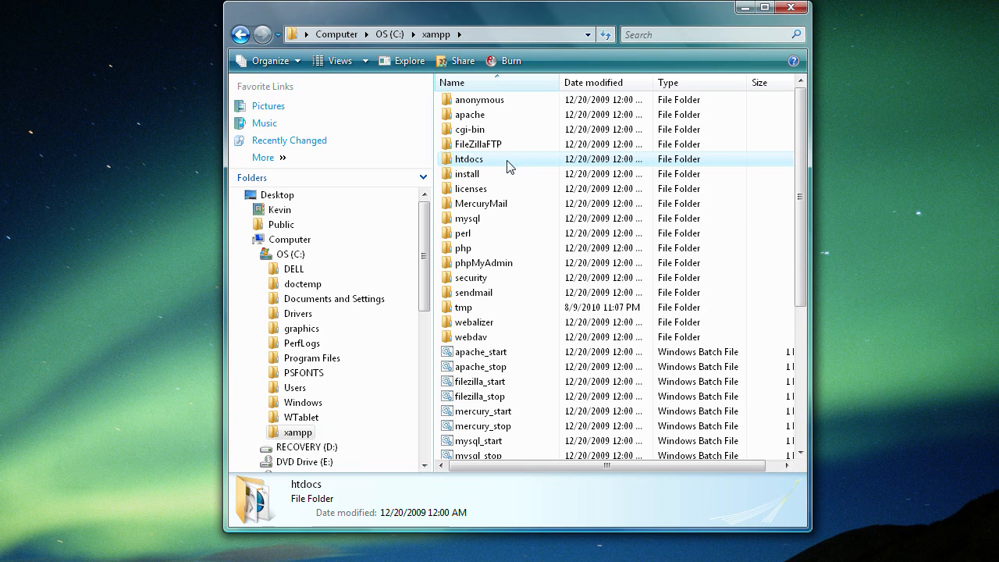
right_click(504, 162)
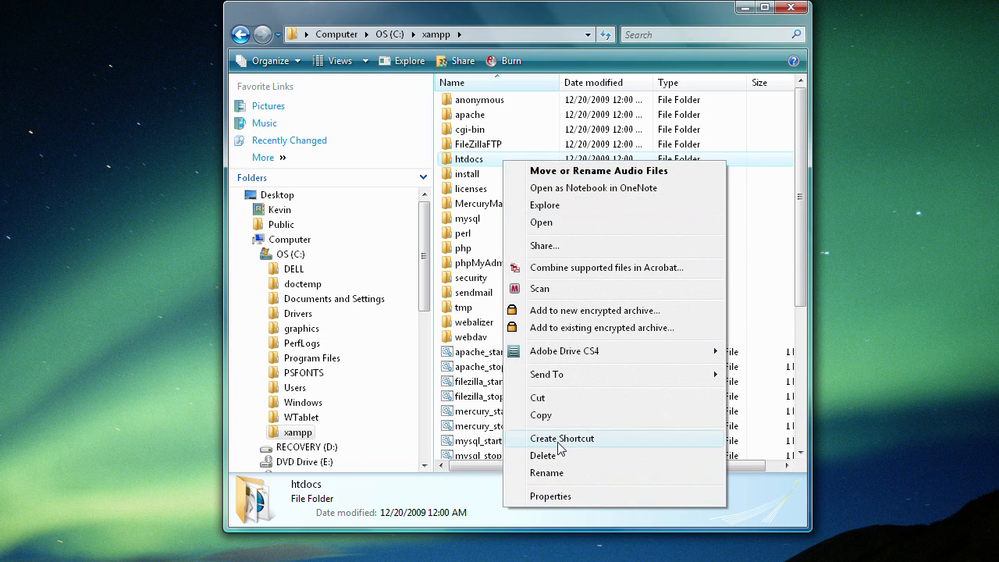
click(671, 439)
drag(475, 174, 859, 222)
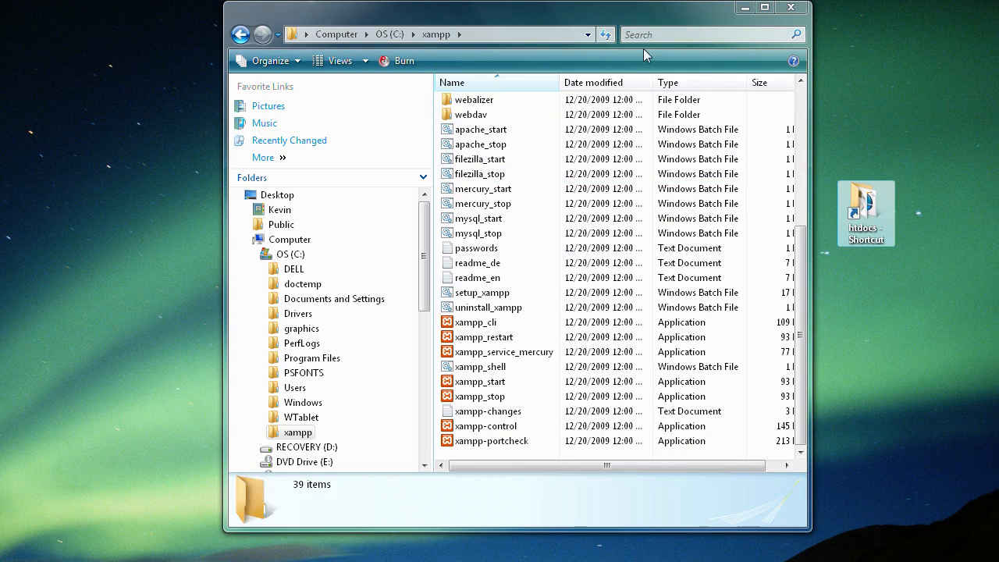
Close the xampp folder window and move the XAMPP Control Panel window away from the desktop icons
drag(542, 14, 374, 75)
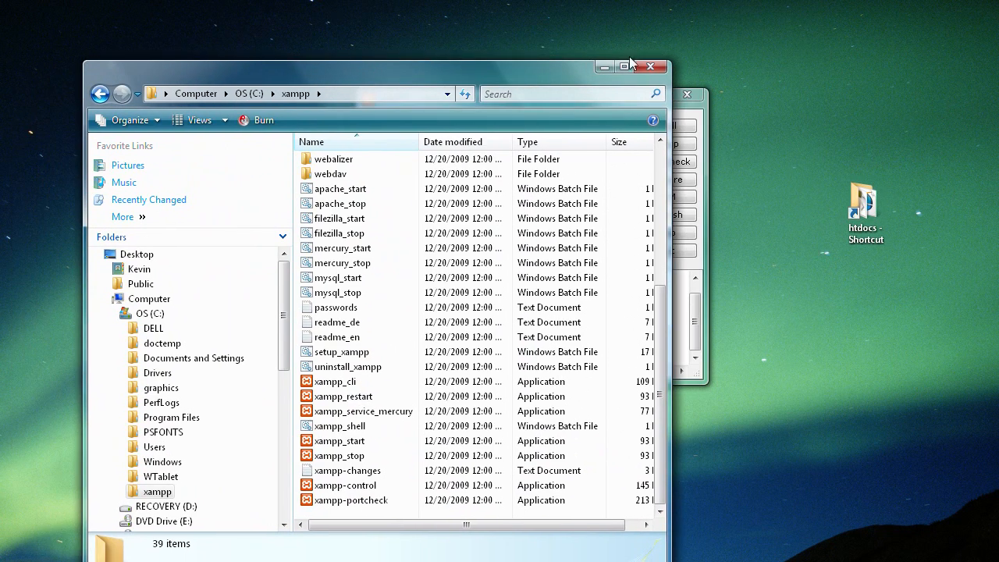
click(622, 72)
drag(474, 104, 183, 54)
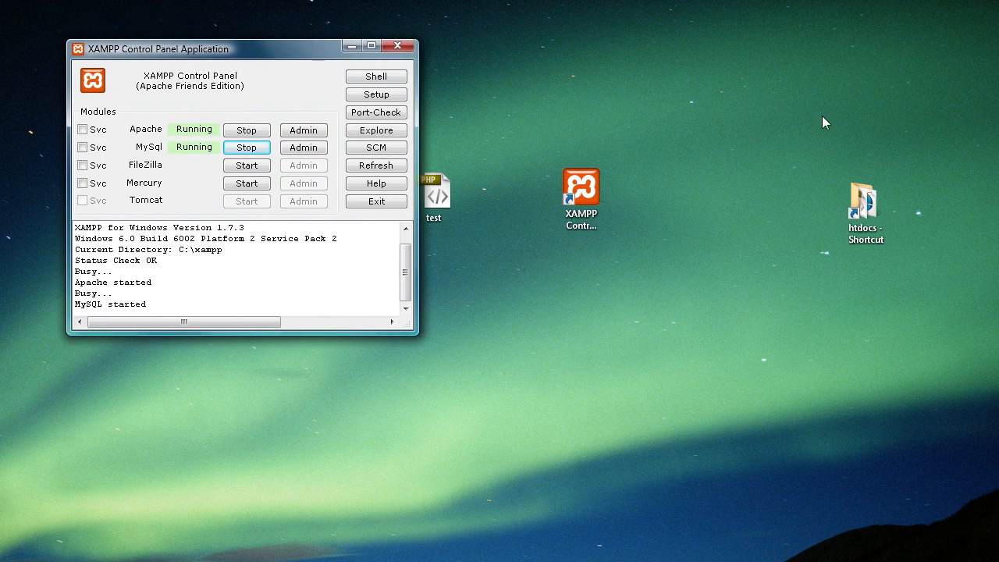
Place the htdocs shortcut beside the XAMPP Control Panel icon and rename it XAMPP Server
drag(867, 213, 676, 205)
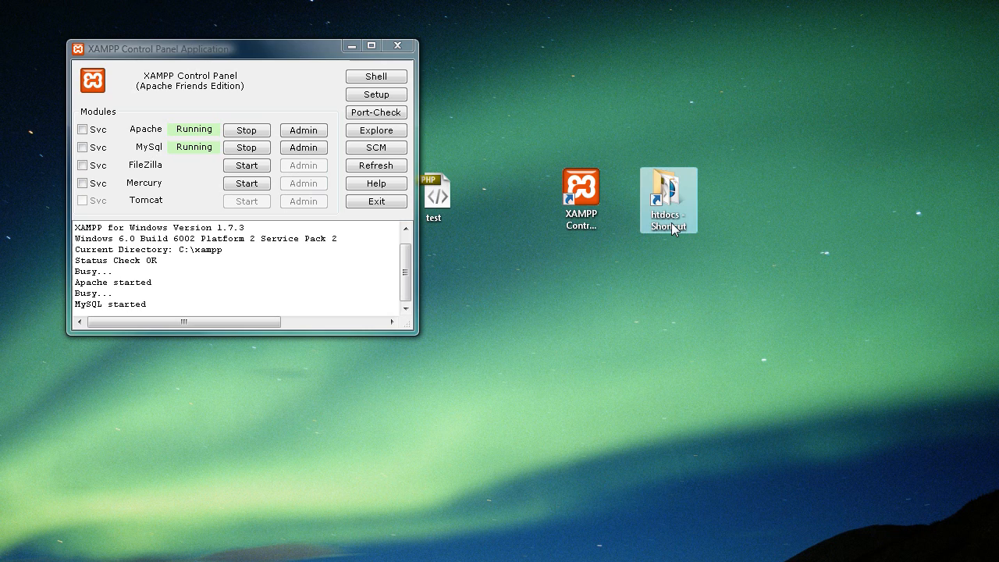
click(676, 228)
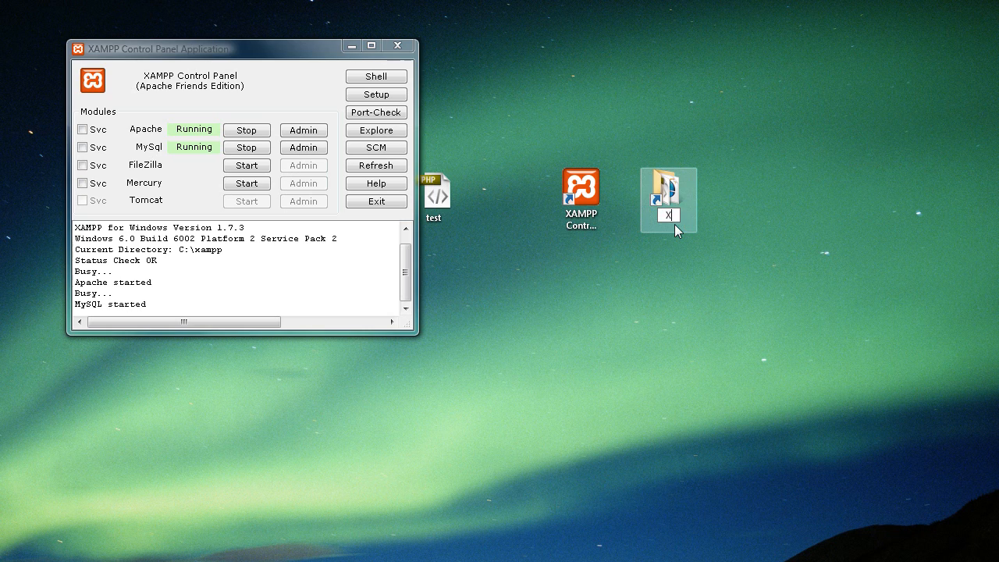
text(XAMPP Server)
key(Return)
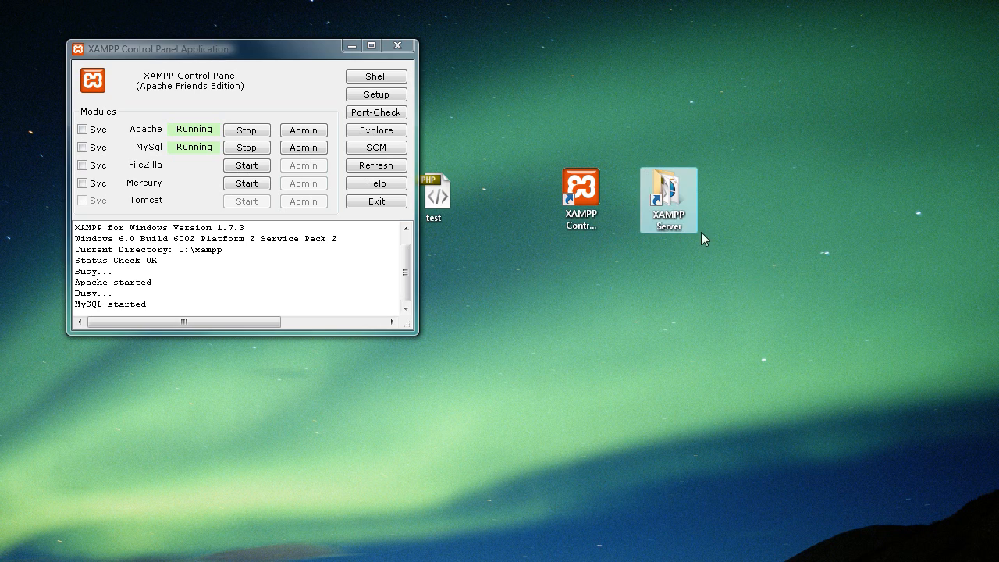
Open the XAMPP Server shortcut and look at the index files in the htdocs folder
double_click(670, 199)
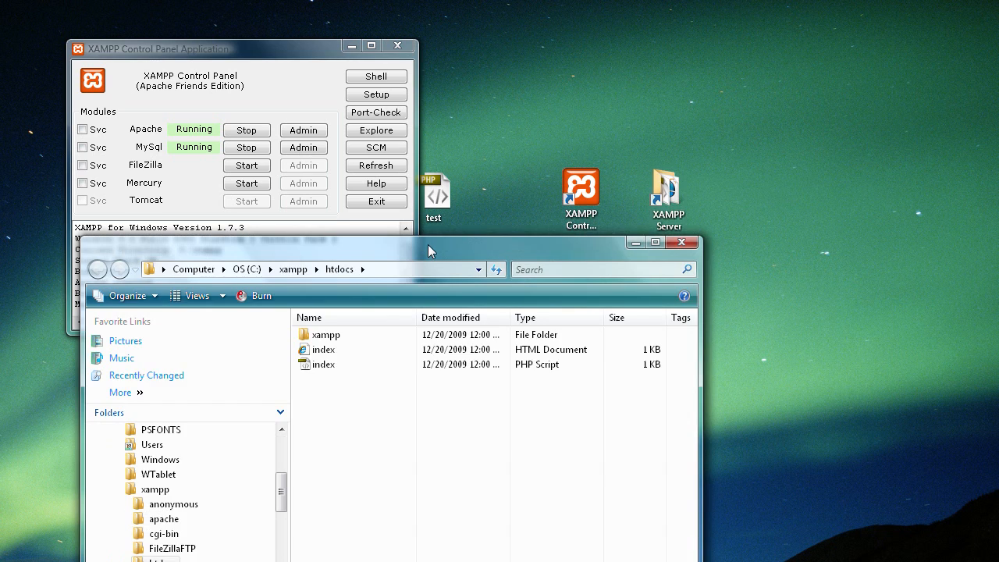
drag(434, 234, 514, 56)
click(411, 173)
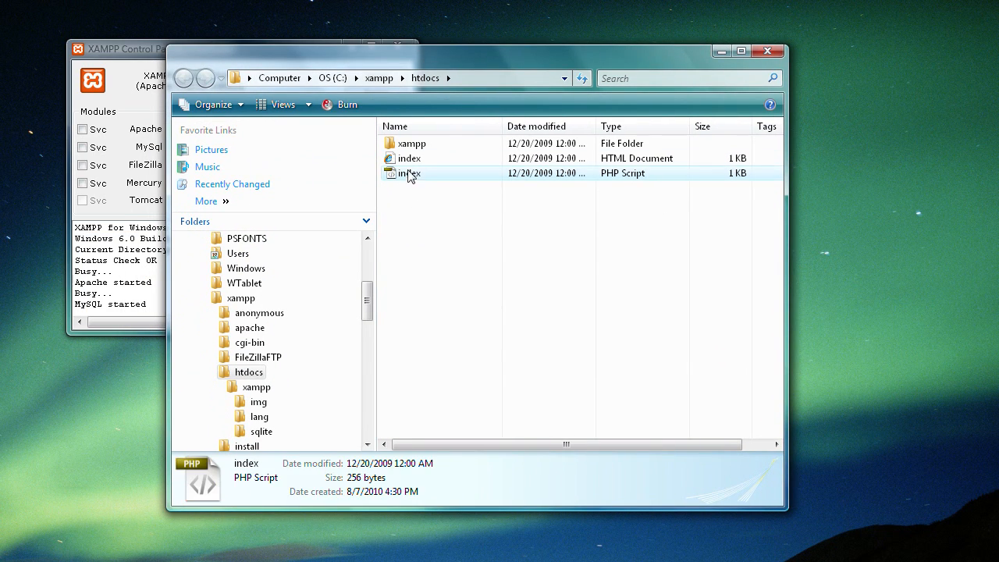
click(410, 159)
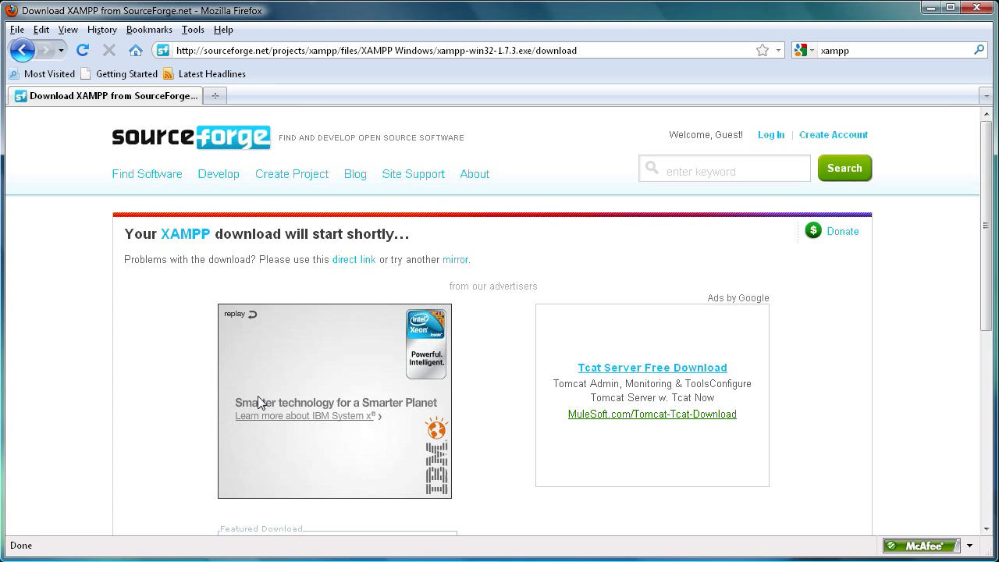
Load localhost/ in Firefox and choose English on the XAMPP splash page
click(556, 51)
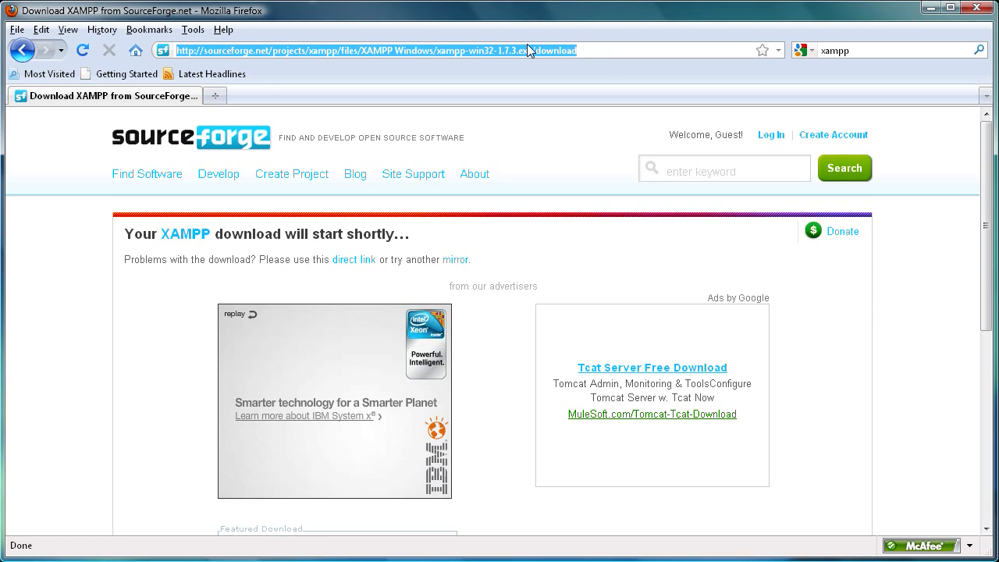
text(localhost/)
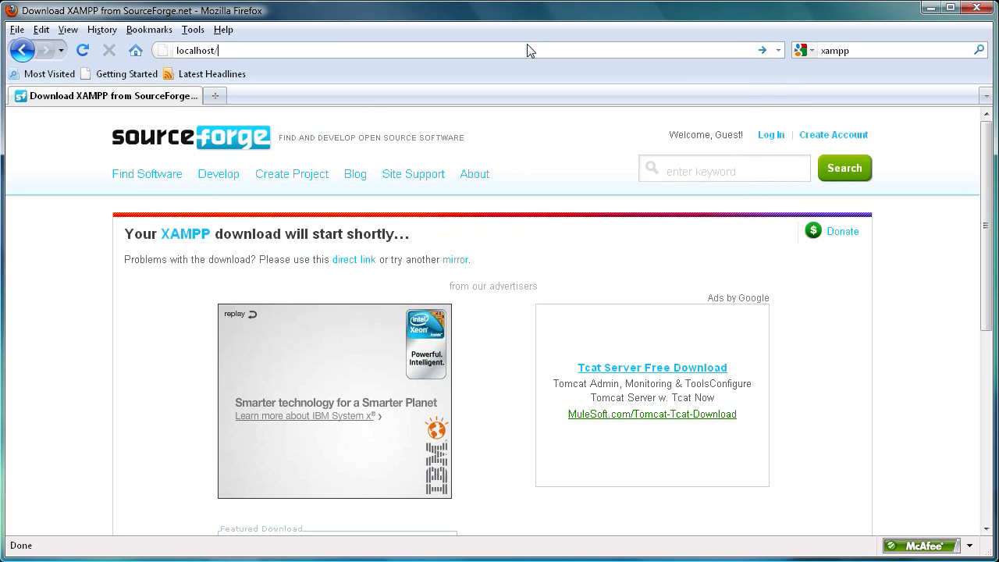
key(Return)
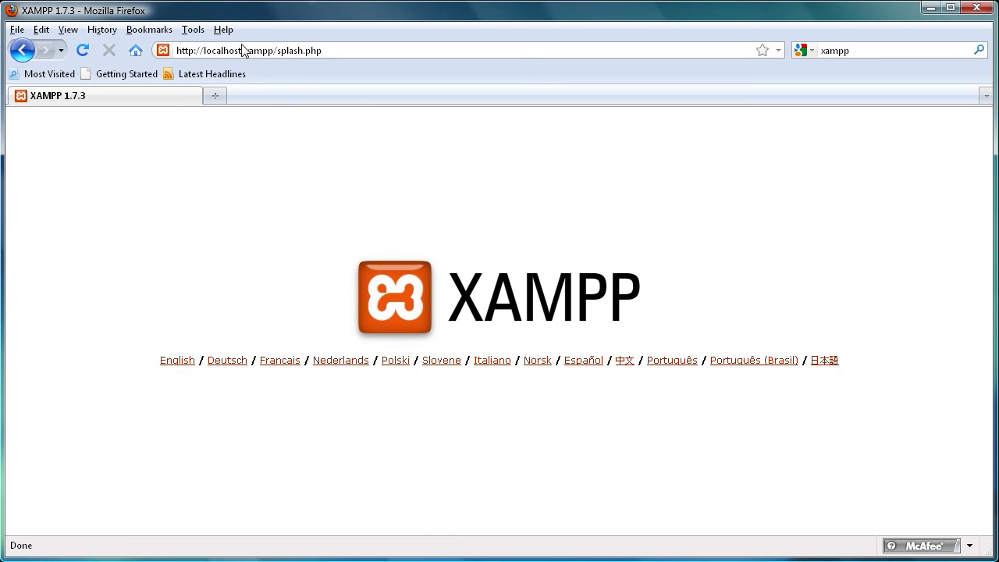
click(164, 364)
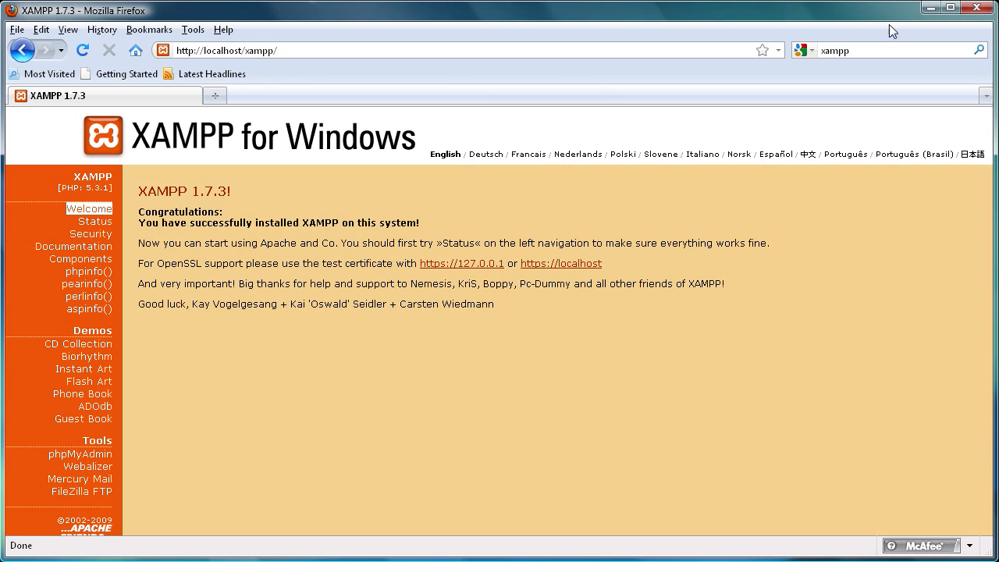
View the test.php code in Dreamweaver and move the test file from the desktop into the htdocs folder
click(931, 8)
click(400, 201)
drag(329, 58, 553, 251)
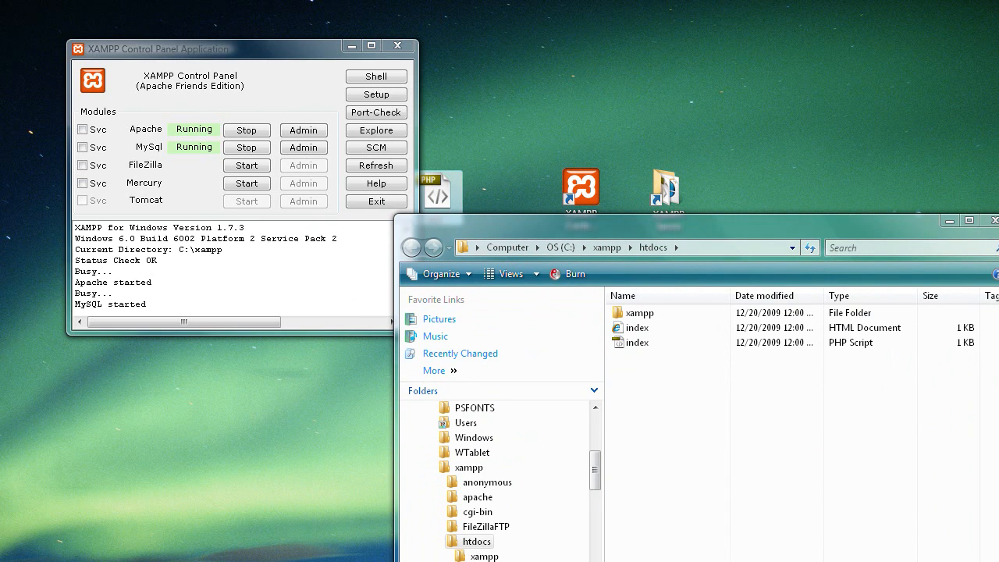
key(alt+Tab)
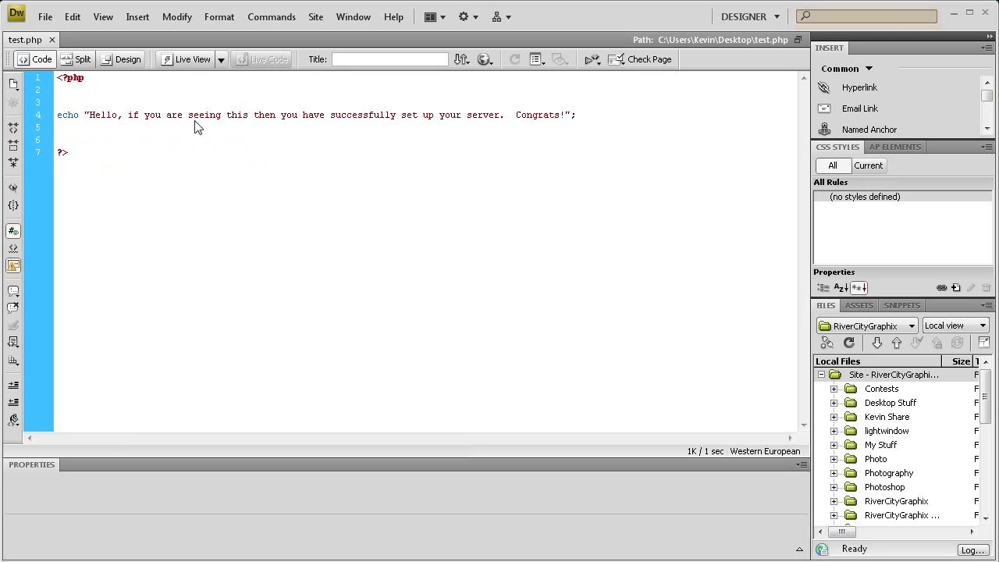
click(953, 12)
drag(446, 186, 659, 367)
drag(619, 231, 370, 60)
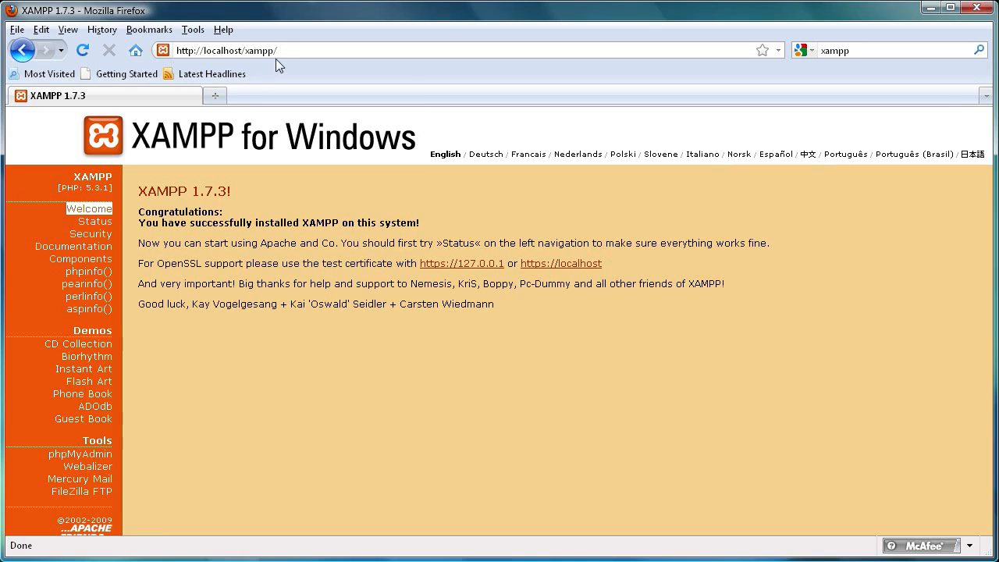
click(283, 52)
click(309, 51)
text(tes)
key(Return)
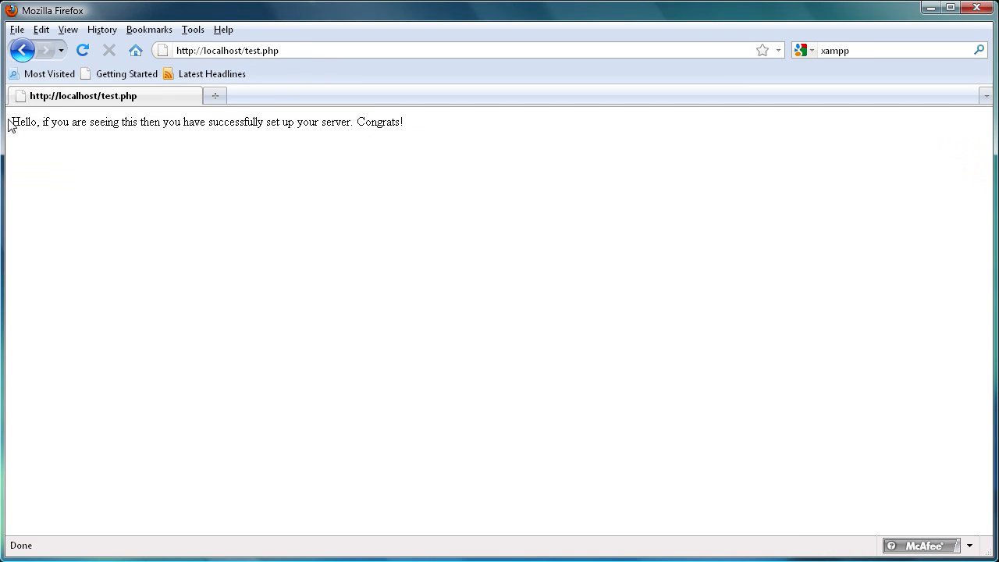
mouse_move(19, 123)
mouse_down()
mouse_move(96, 132)
mouse_move(426, 125)
mouse_move(5, 128)
mouse_up()
click(261, 174)
key(BackSpace)
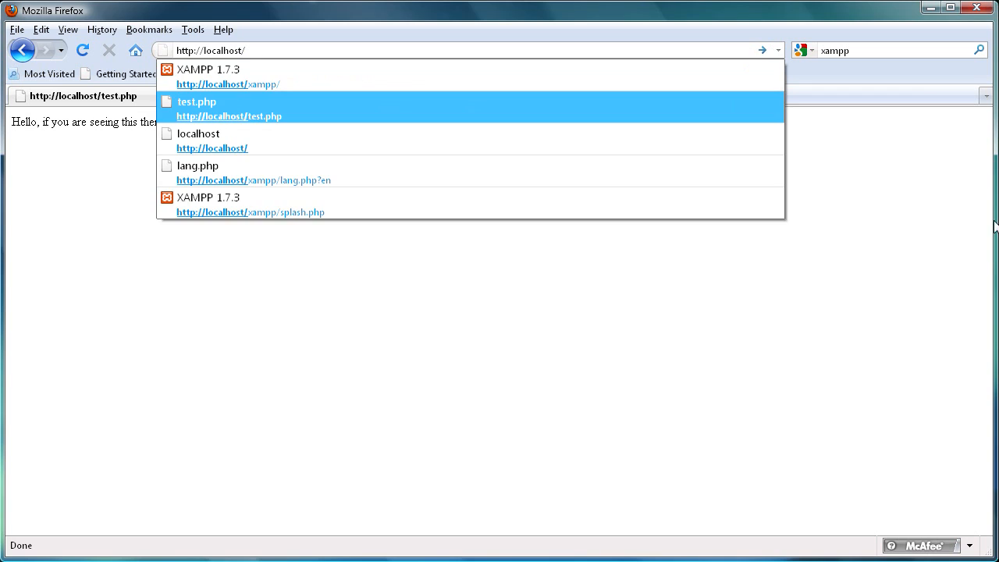
key(Escape)
Close the htdocs window, reopen the folder through the XAMPP Server shortcut to view its files, and minimize it
double_click(892, 16)
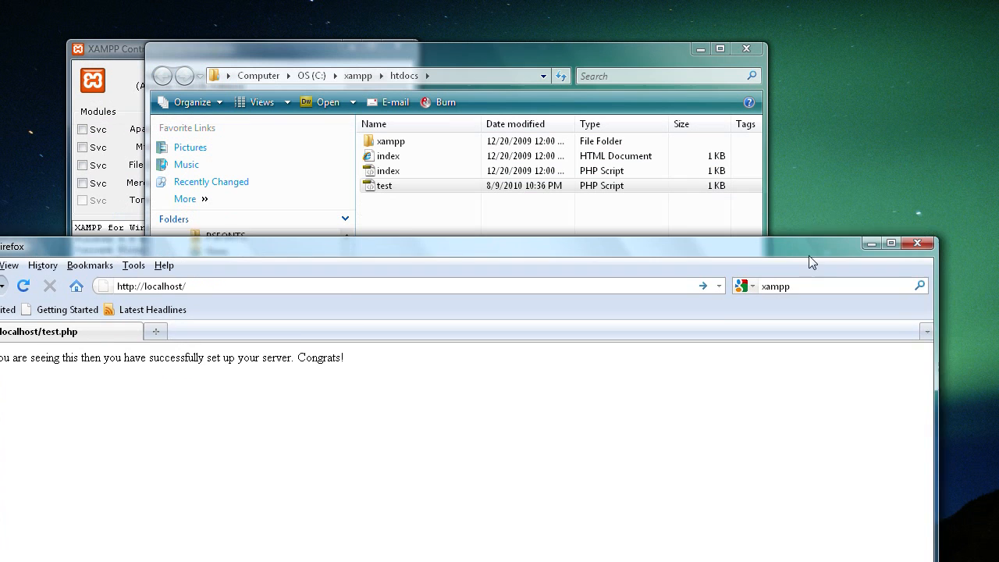
click(745, 49)
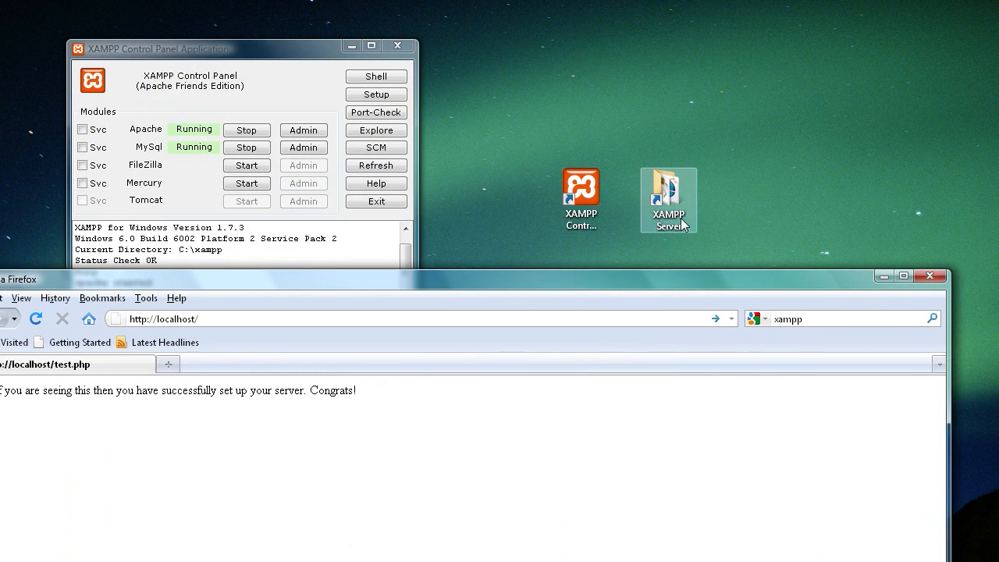
double_click(681, 225)
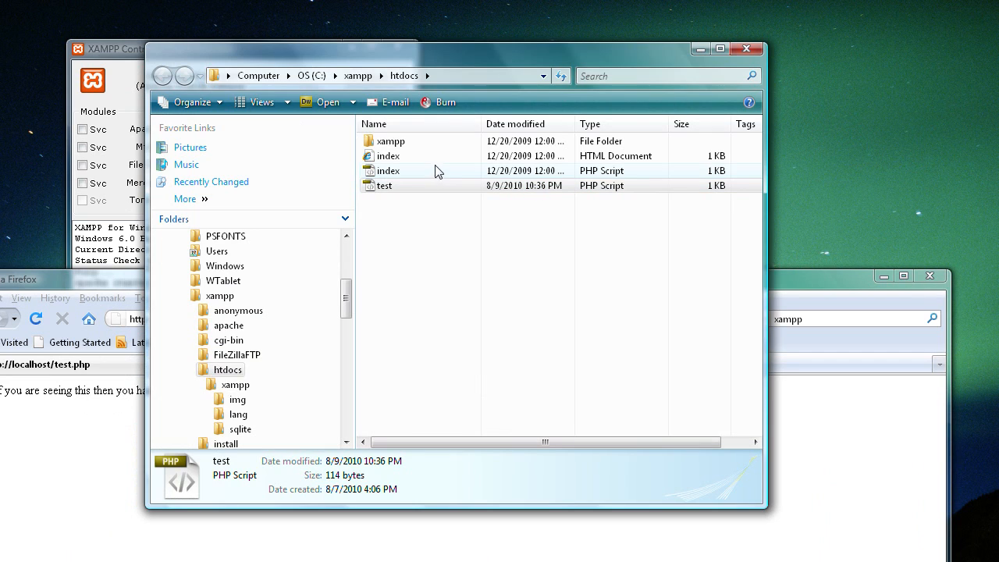
click(424, 248)
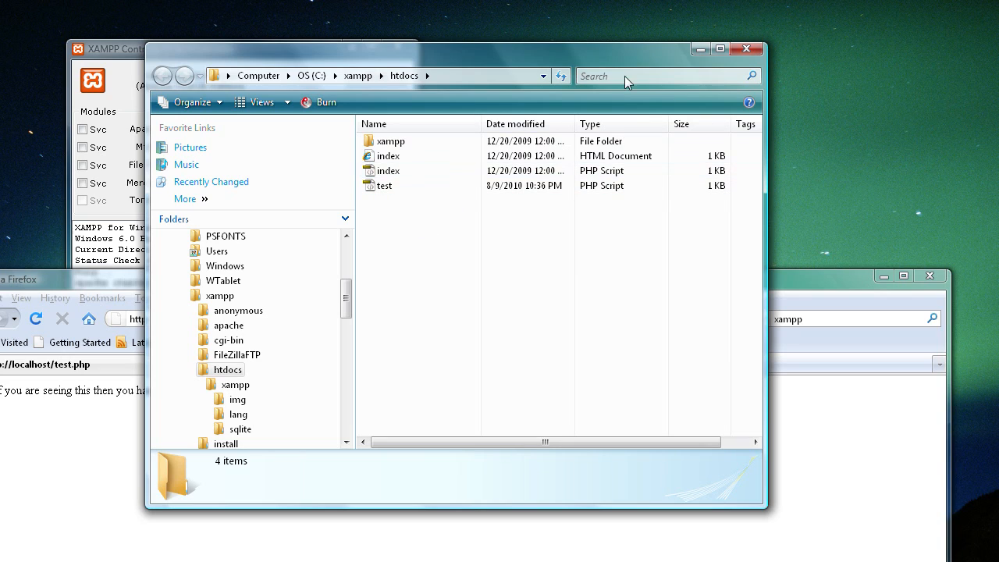
click(699, 49)
double_click(442, 283)
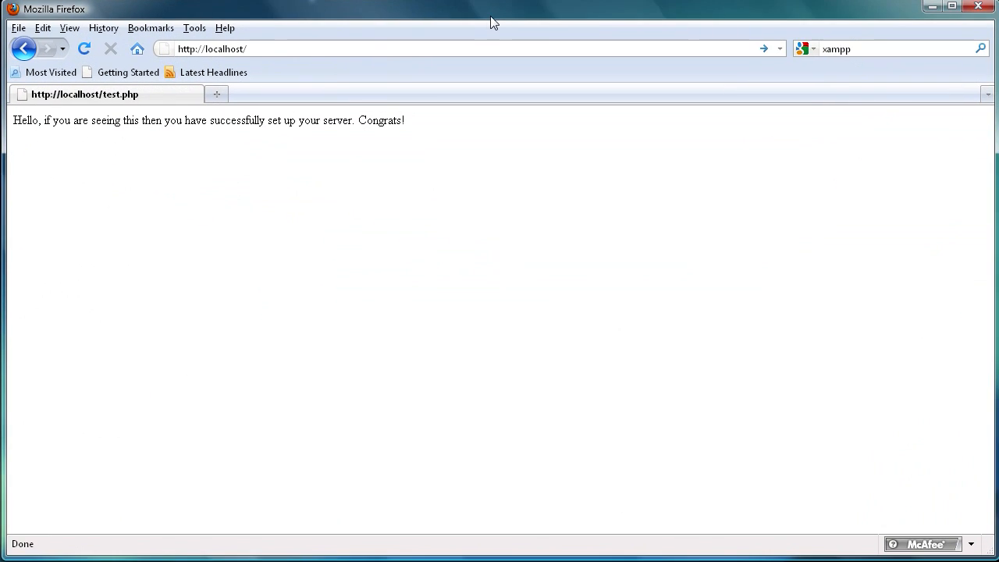
click(295, 52)
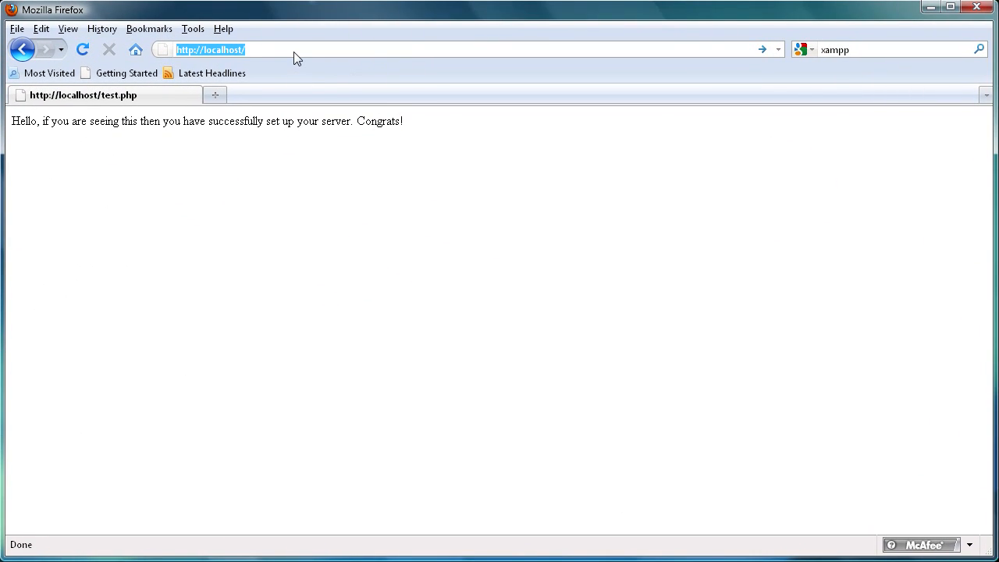
key(Return)
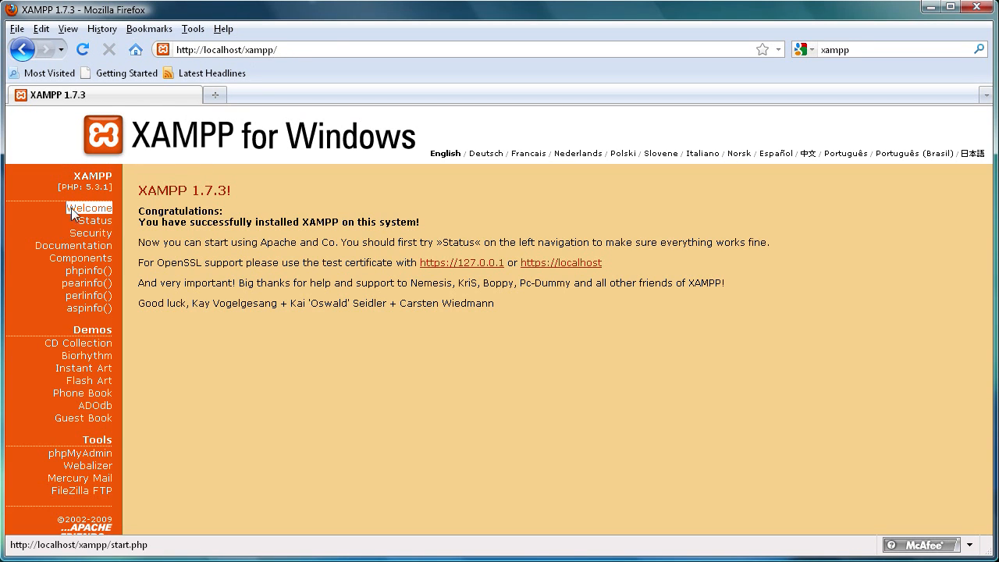
click(84, 236)
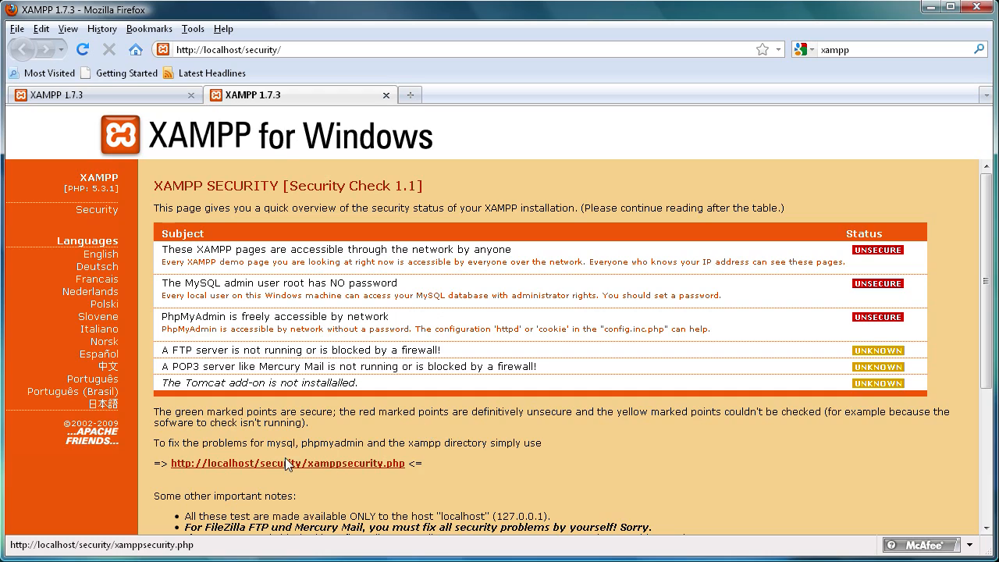
click(273, 462)
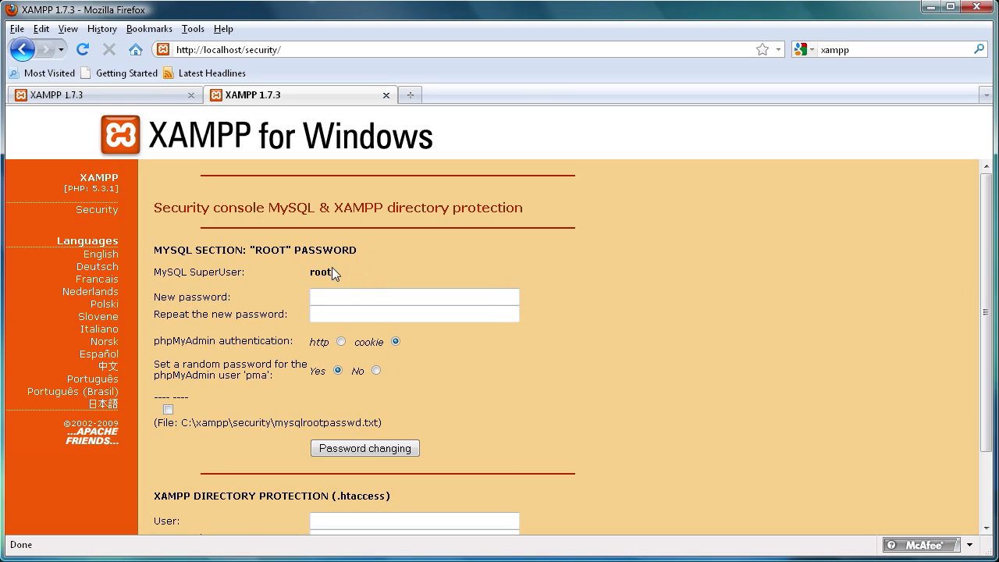
Enter and repeat a new password for the MySQL root user and submit the password change
click(223, 275)
drag(312, 275, 328, 274)
click(342, 273)
click(326, 294)
text(•••••••)
click(340, 311)
text(•••••••)
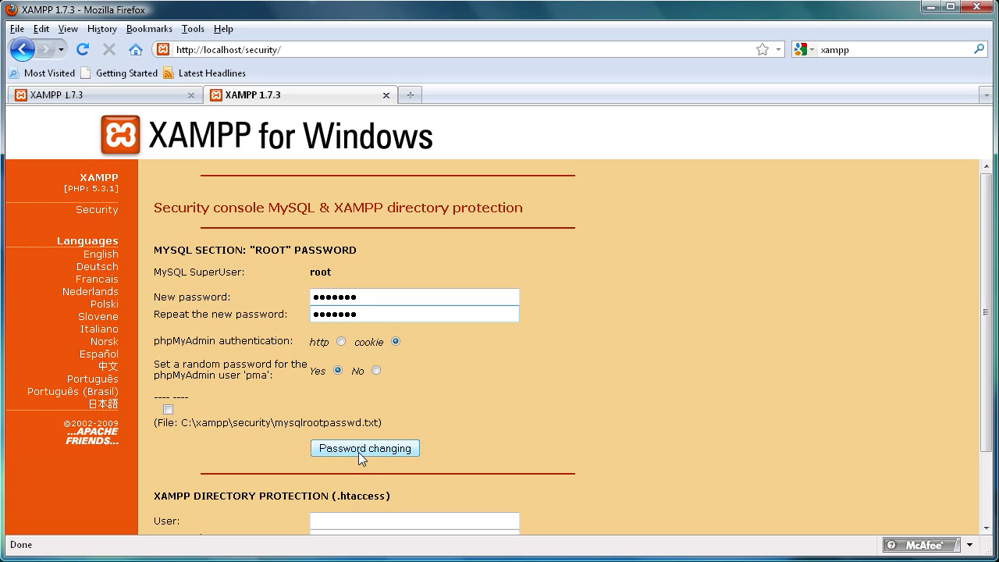
click(358, 448)
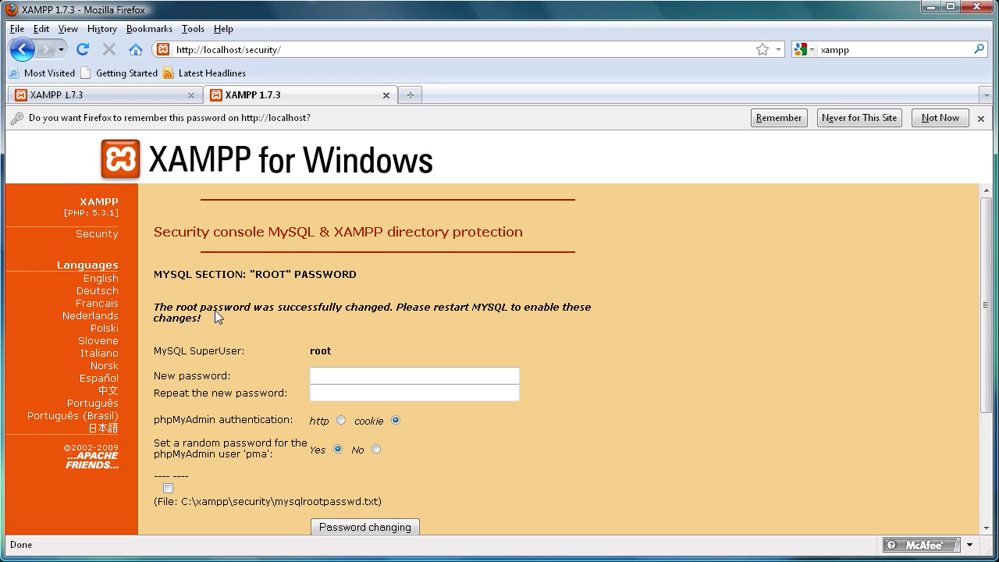
Close the security console tab in Firefox, and stop the Apache and MySql modules in the XAMPP Control Panel
click(385, 95)
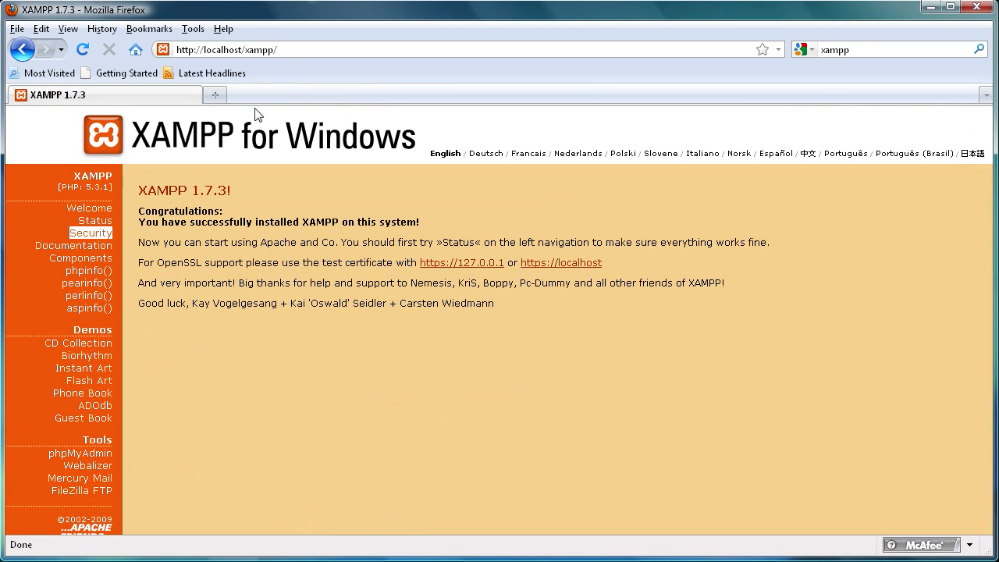
click(929, 10)
drag(265, 51, 567, 85)
click(529, 165)
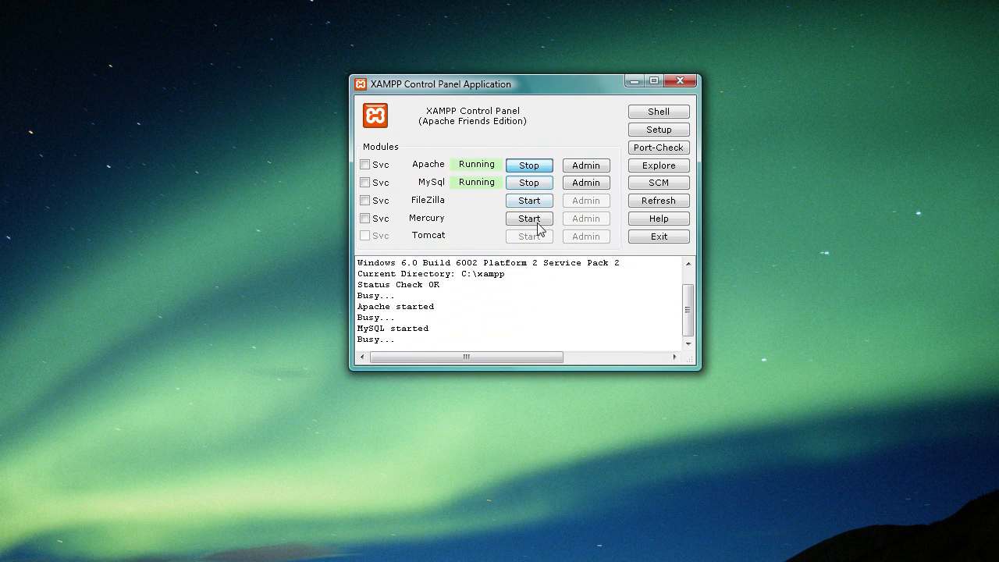
click(524, 183)
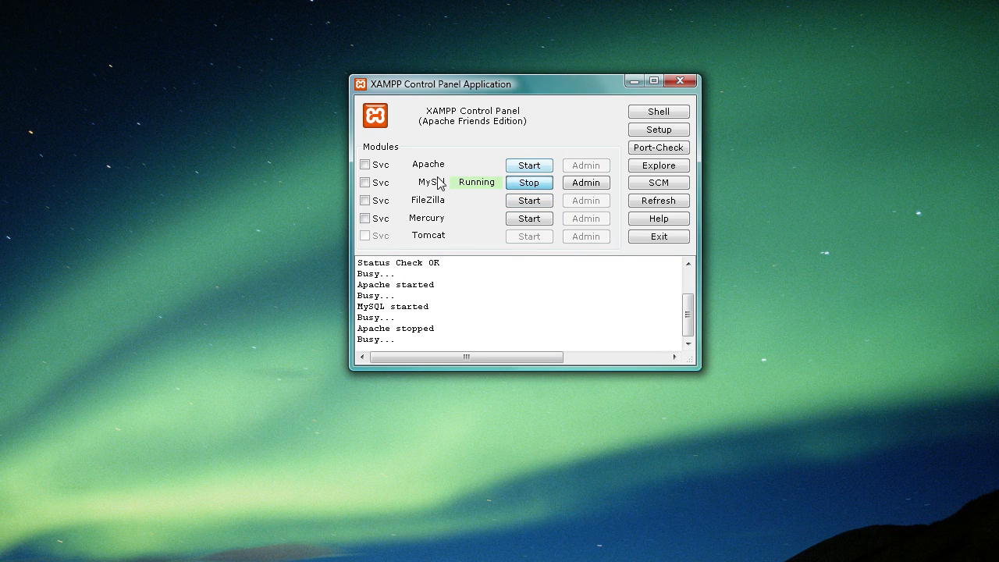
Exit the XAMPP Control Panel completely, relaunch it from the desktop shortcut, and start the Apache and MySql modules
click(680, 80)
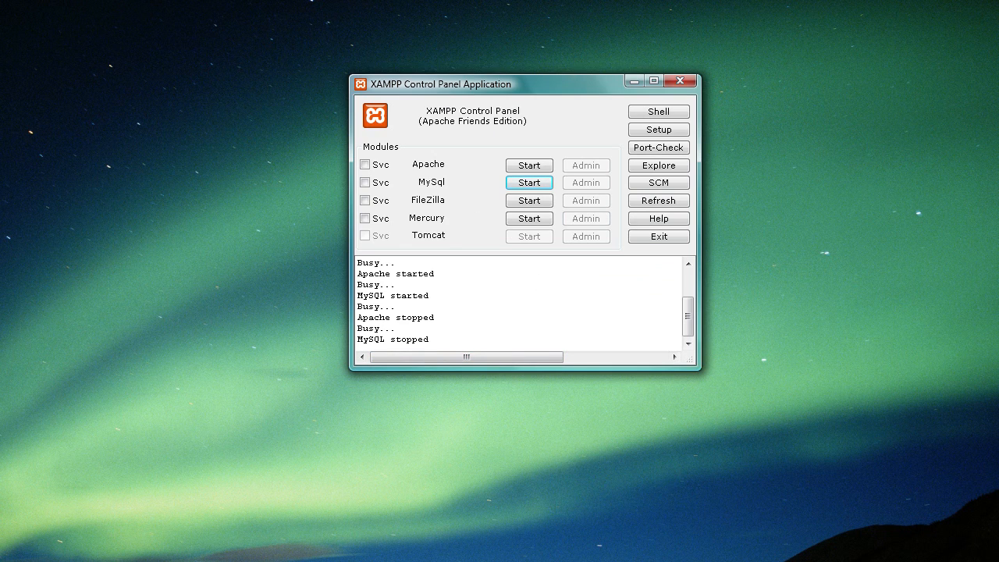
click(662, 238)
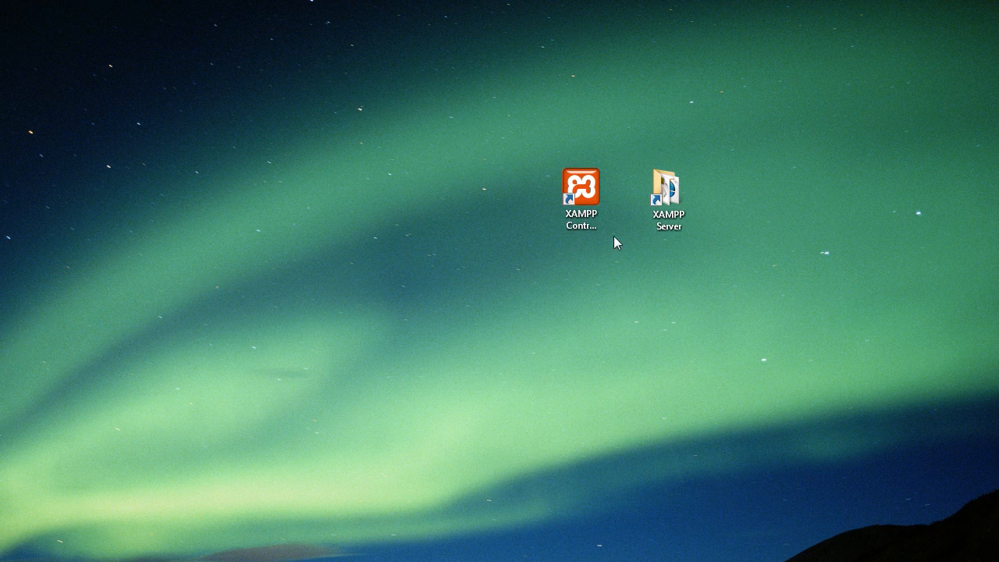
double_click(564, 191)
drag(663, 506, 360, 142)
drag(734, 513, 405, 110)
click(497, 184)
click(497, 203)
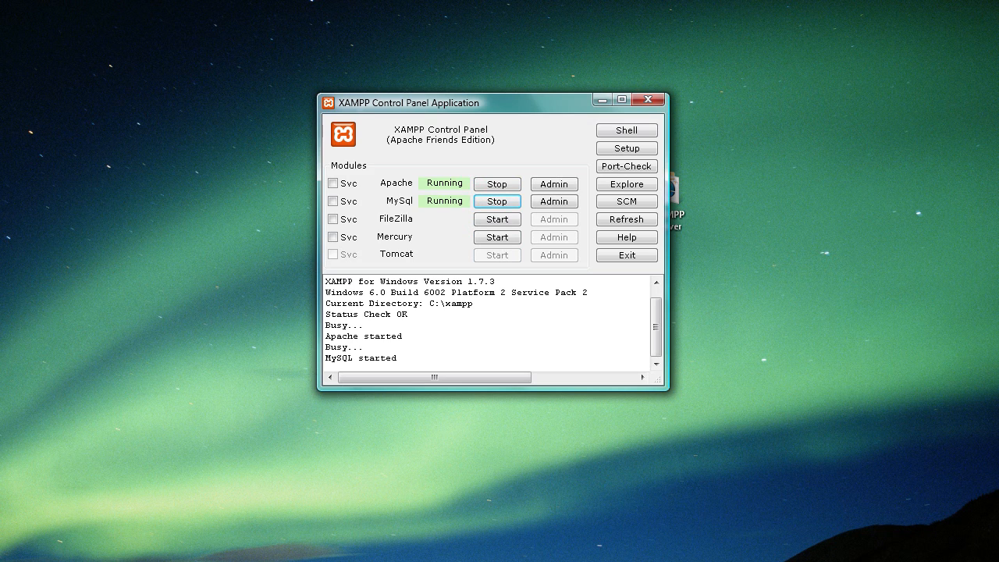
click(273, 561)
click(301, 53)
click(306, 53)
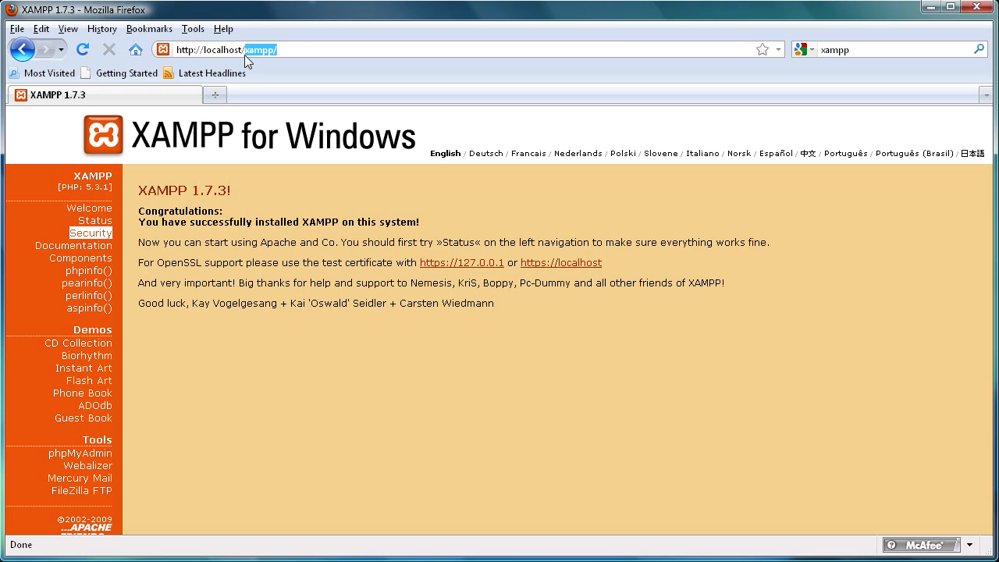
text(phpmyadmin)
key(Return)
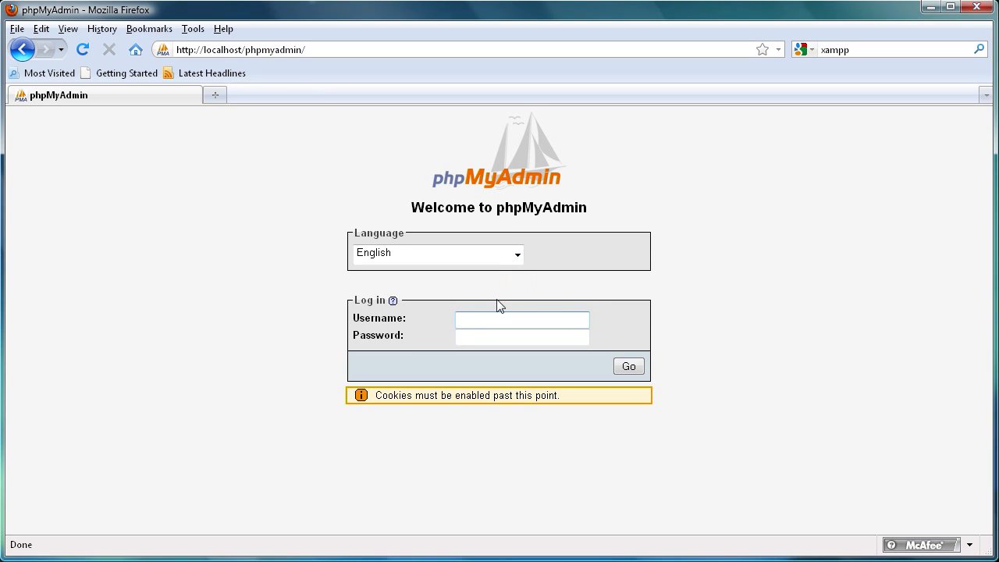
Log in to phpMyAdmin with the username root and the MySQL root password
text(root)
click(480, 340)
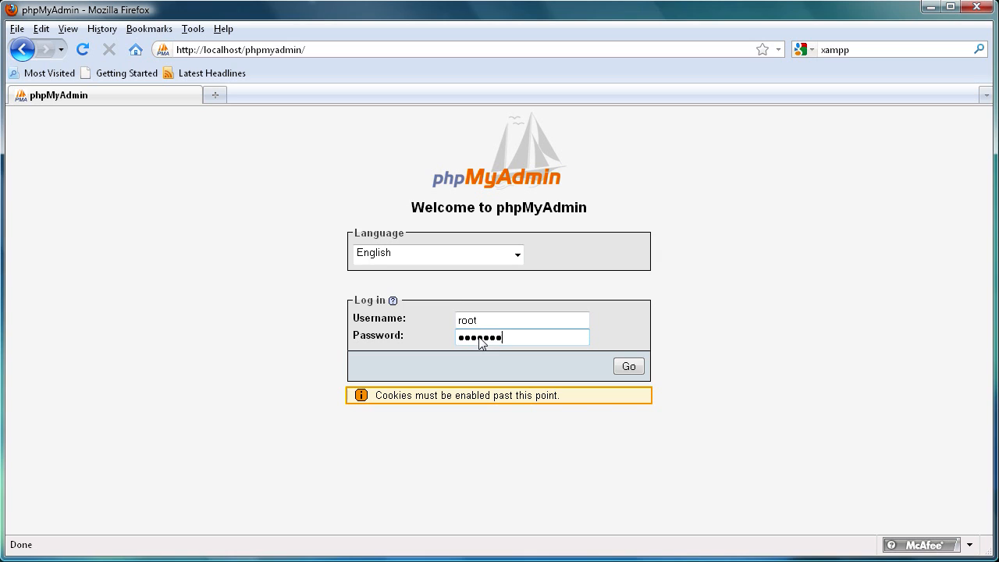
click(628, 367)
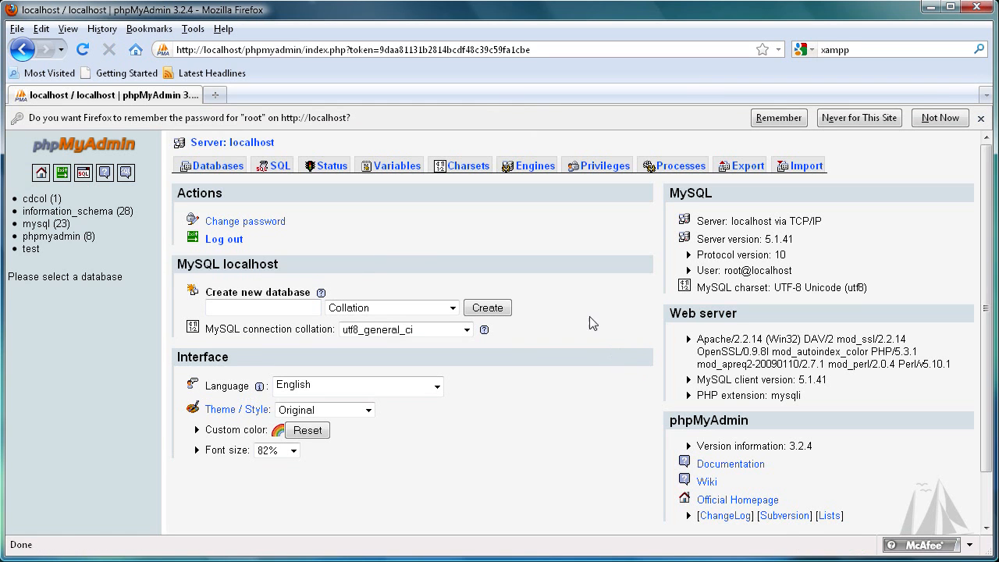